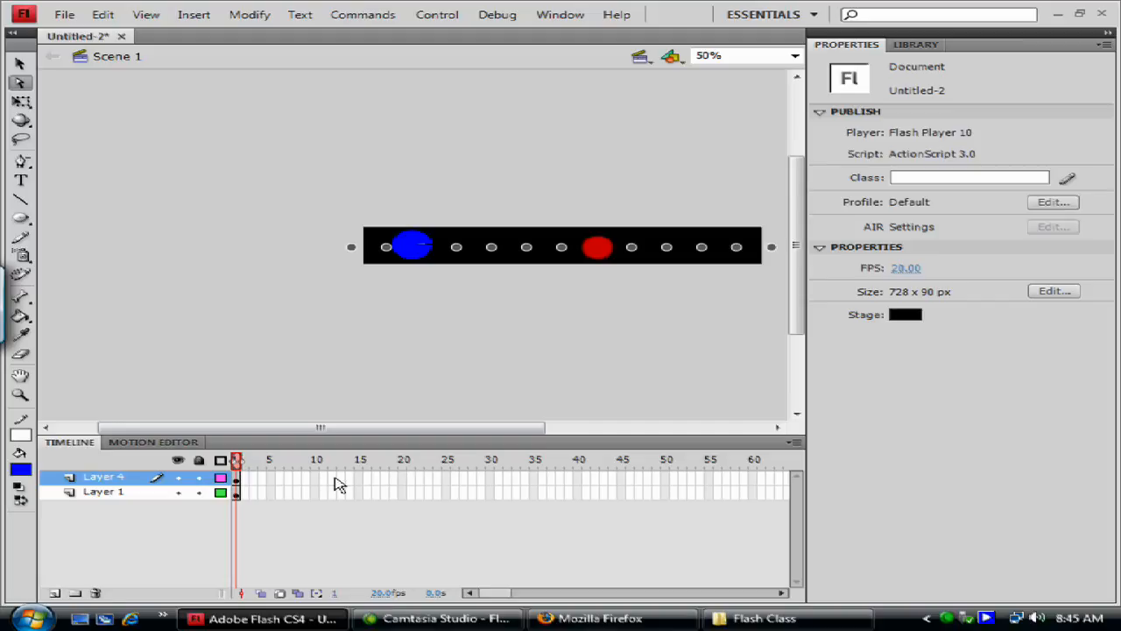
- Insert a keyframe at frame 20 of Layer 4
left_click(403, 478)
right_click(404, 484)
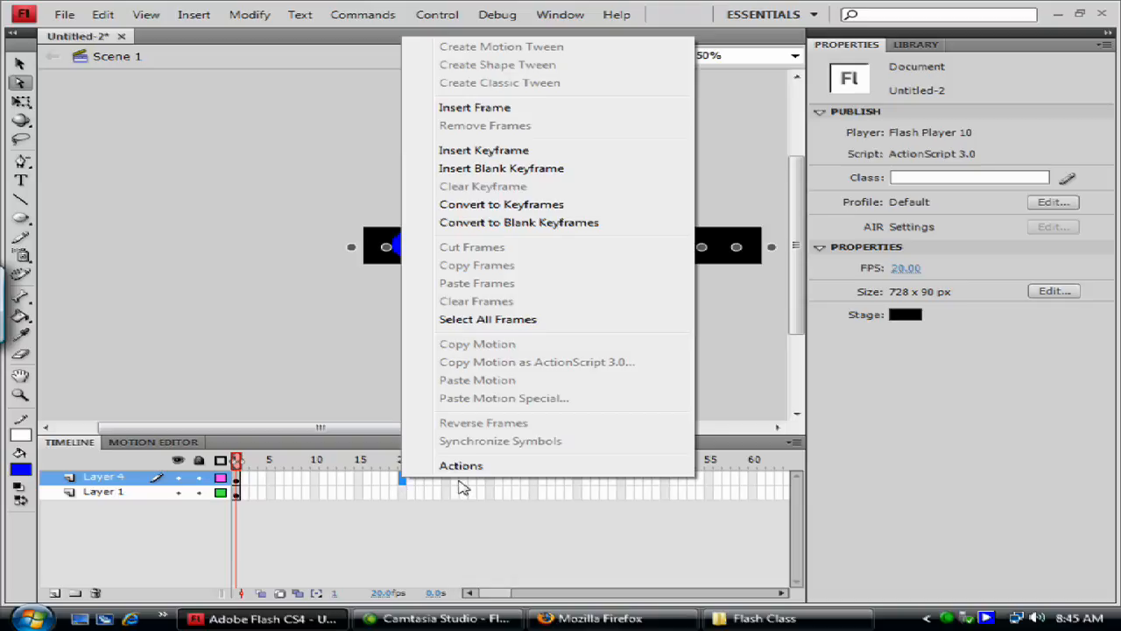
left_click(534, 484)
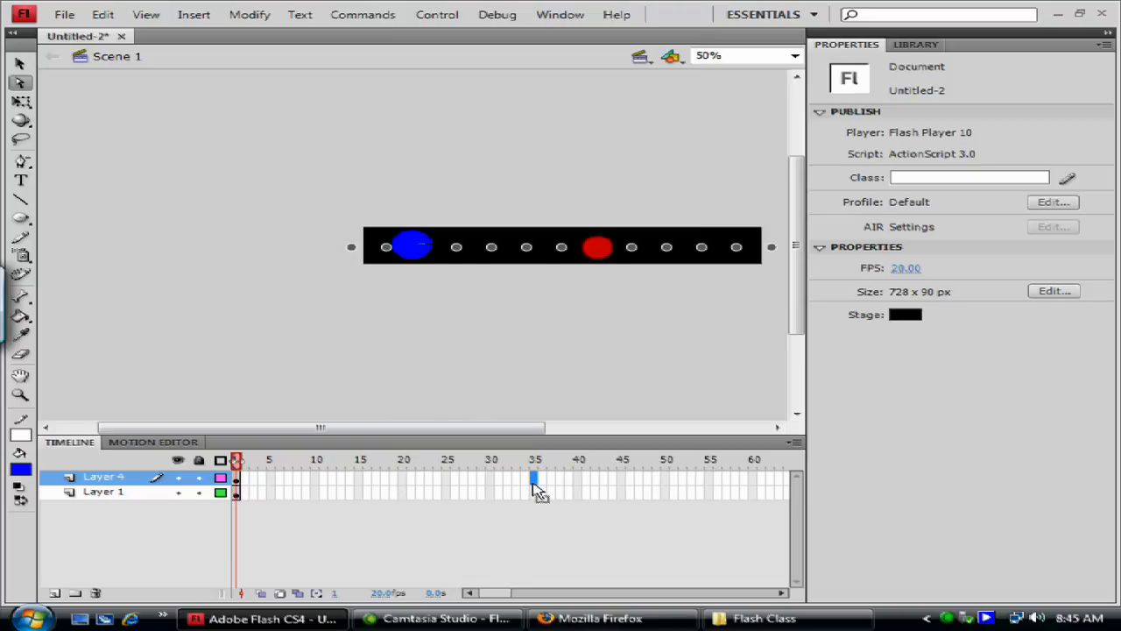
left_click(405, 481)
right_click(406, 481)
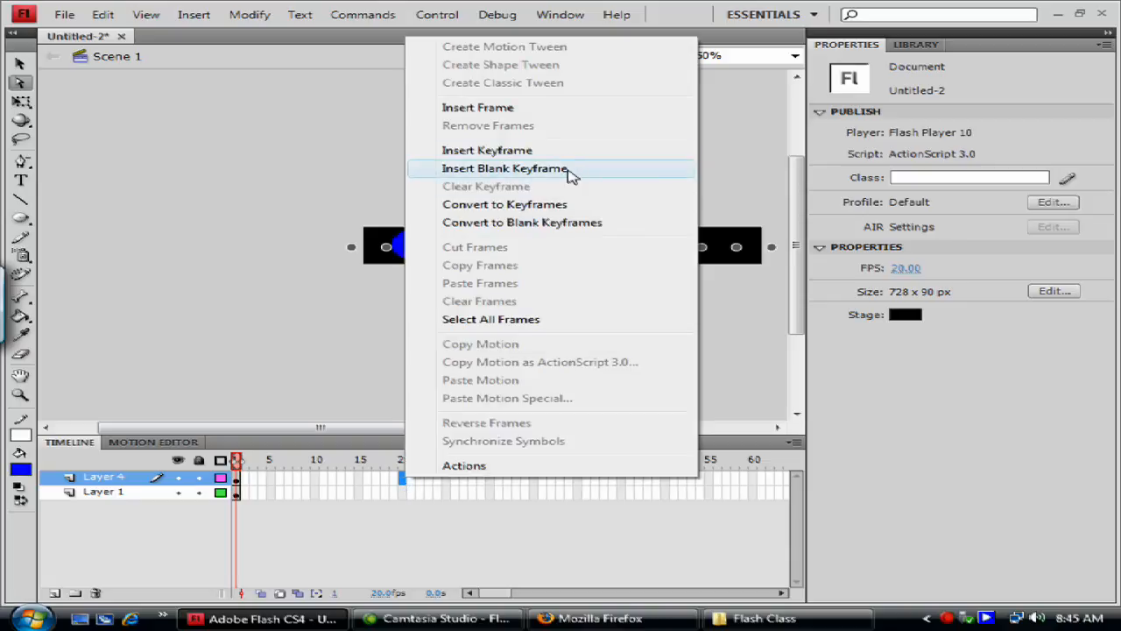
left_click(533, 152)
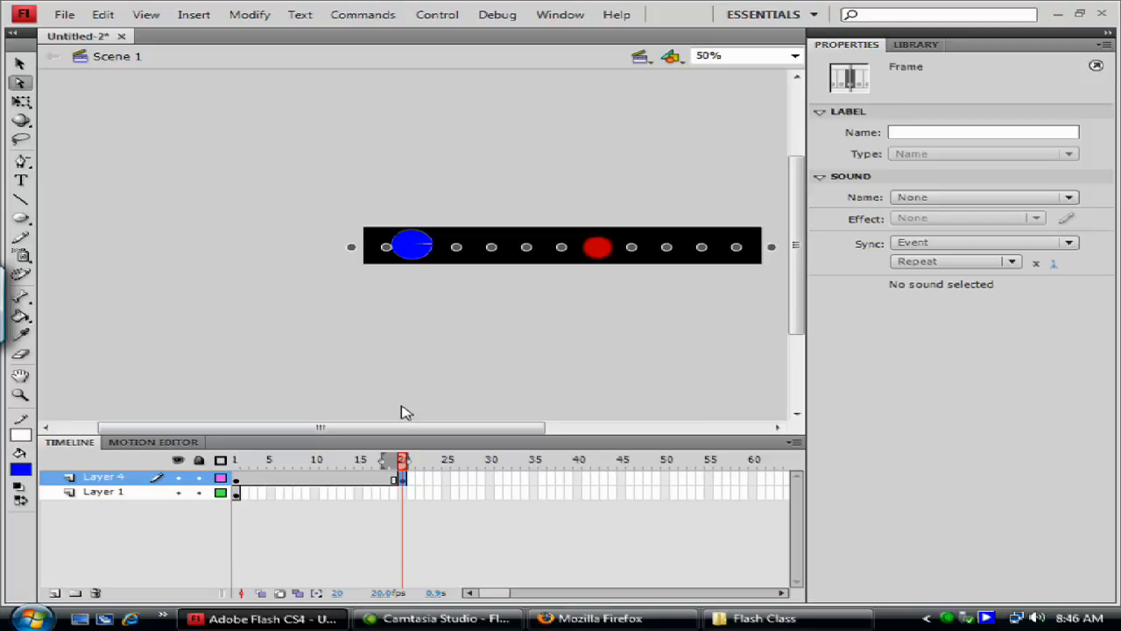
- Create a motion tween on Layer 4 and move the blue character onto the red dot at frame 16, at about X 392
right_click(370, 481)
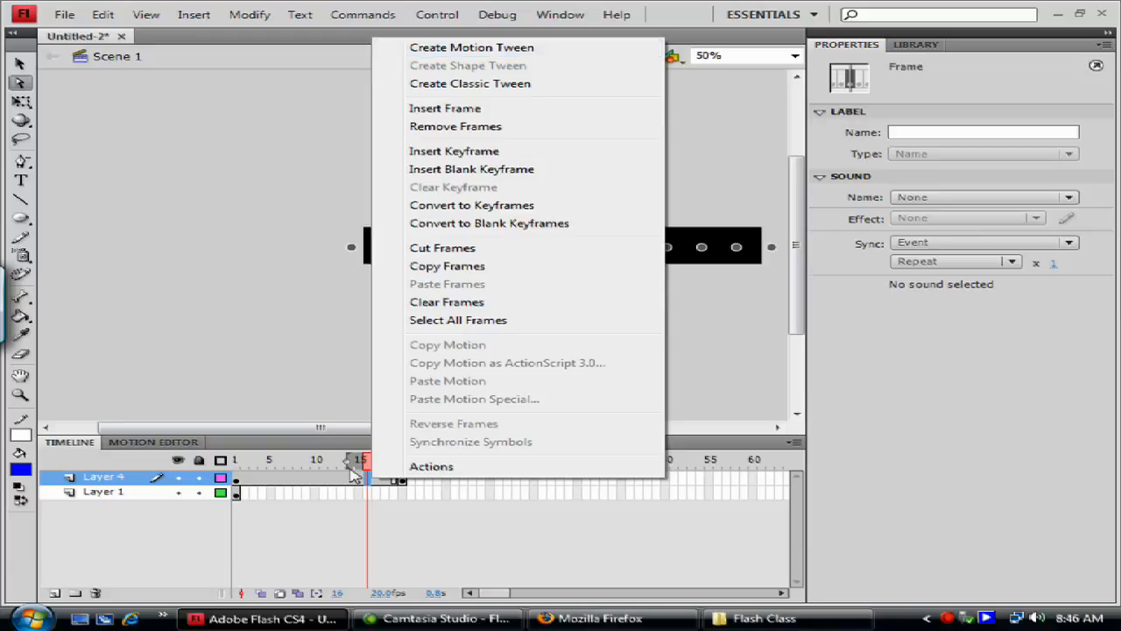
left_click(438, 47)
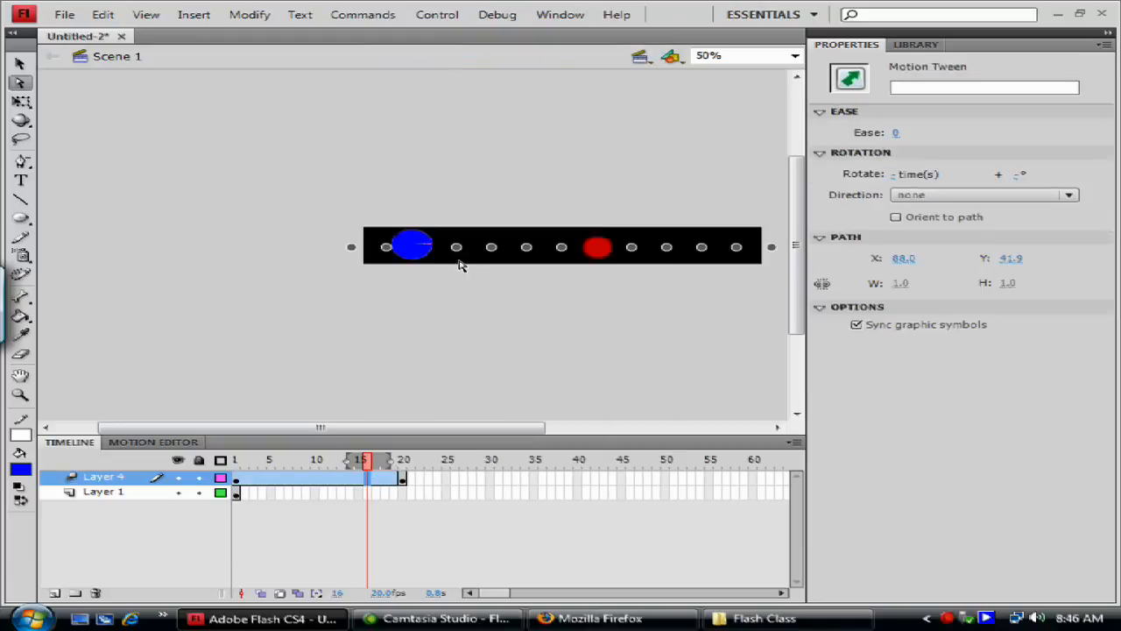
left_click_drag(417, 251, 602, 251)
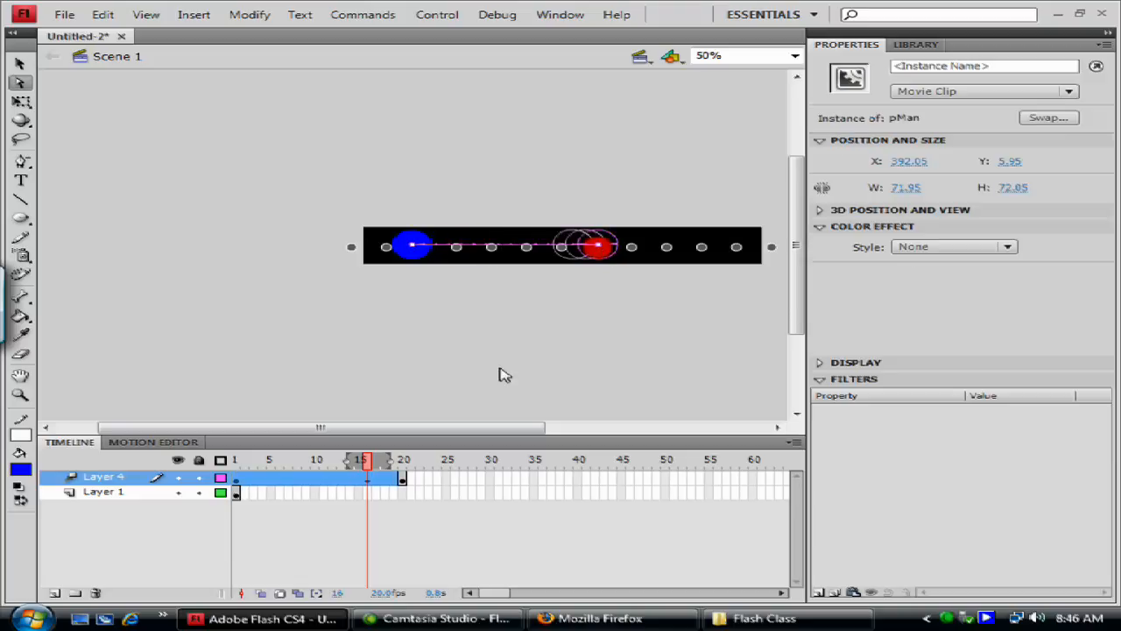
- Scrub through the tweened frames of Layer 4, test the movie, and close the preview
left_click_drag(243, 461, 416, 474)
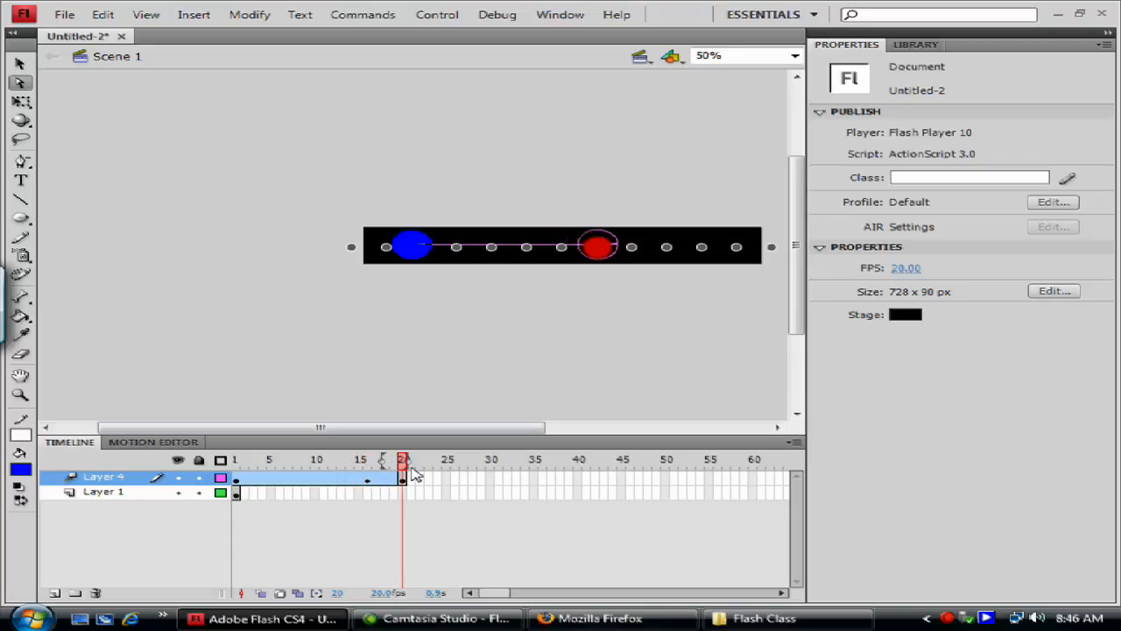
left_click(369, 481)
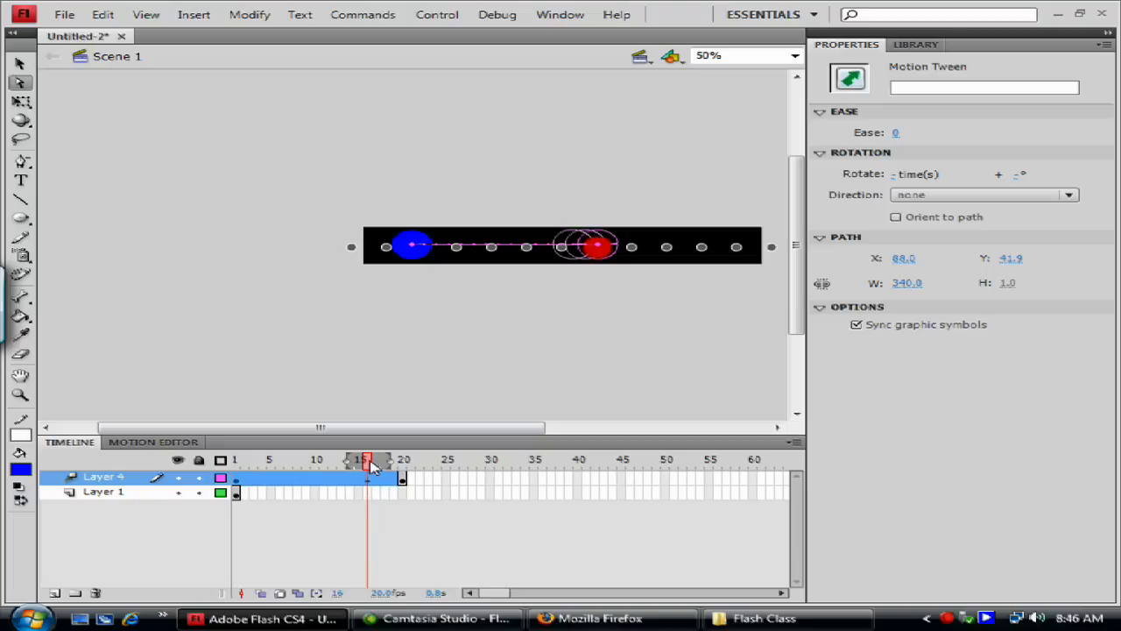
left_click_drag(367, 465, 337, 476)
key("ctrl+Return")
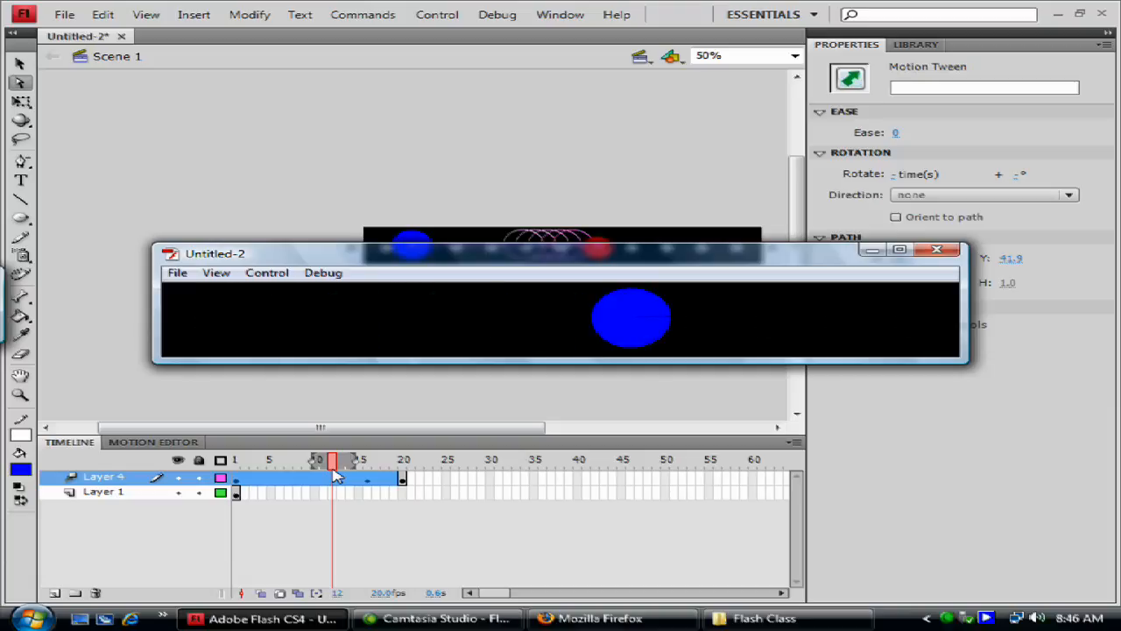
left_click(937, 250)
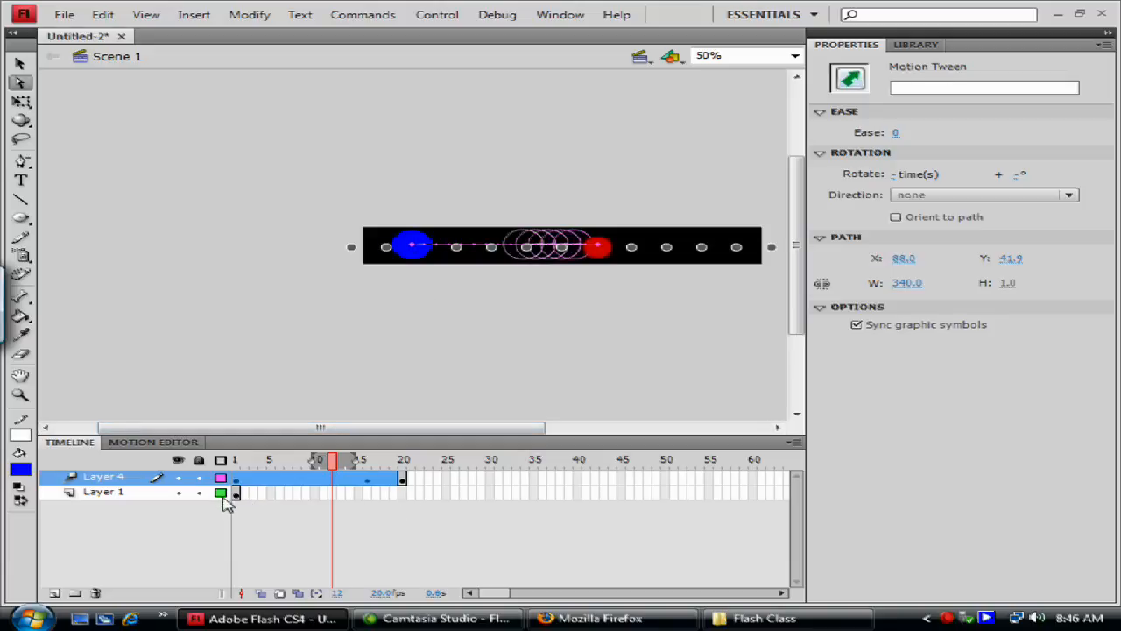
- Insert a blank keyframe at frame 20 of Layer 1 and move it to frame 49
right_click(402, 494)
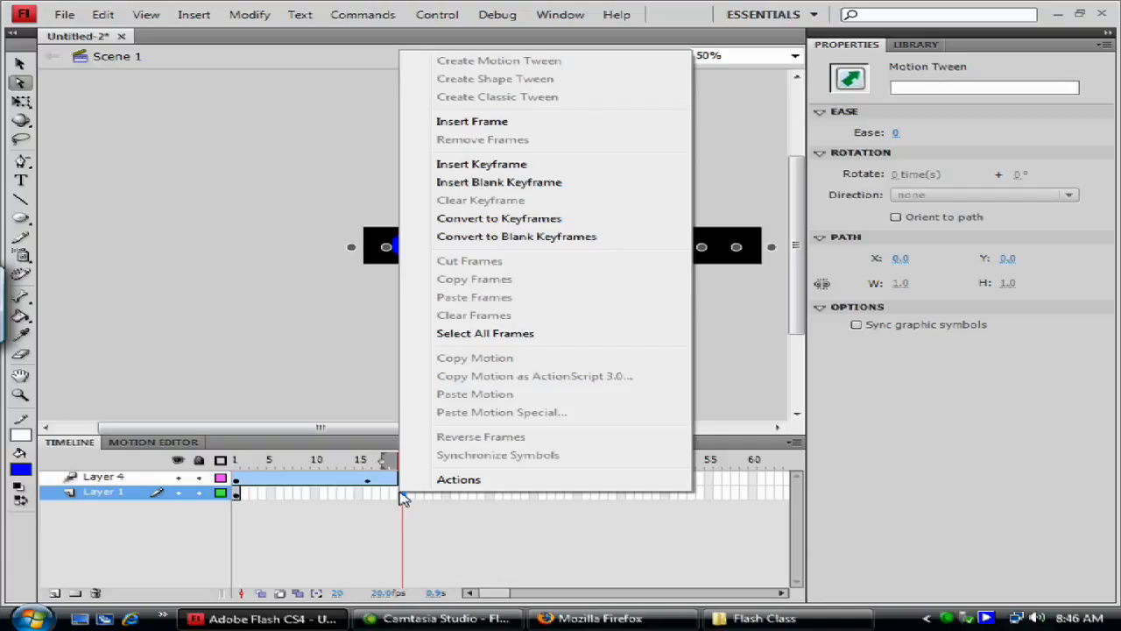
left_click(539, 182)
left_click_drag(307, 464, 410, 473)
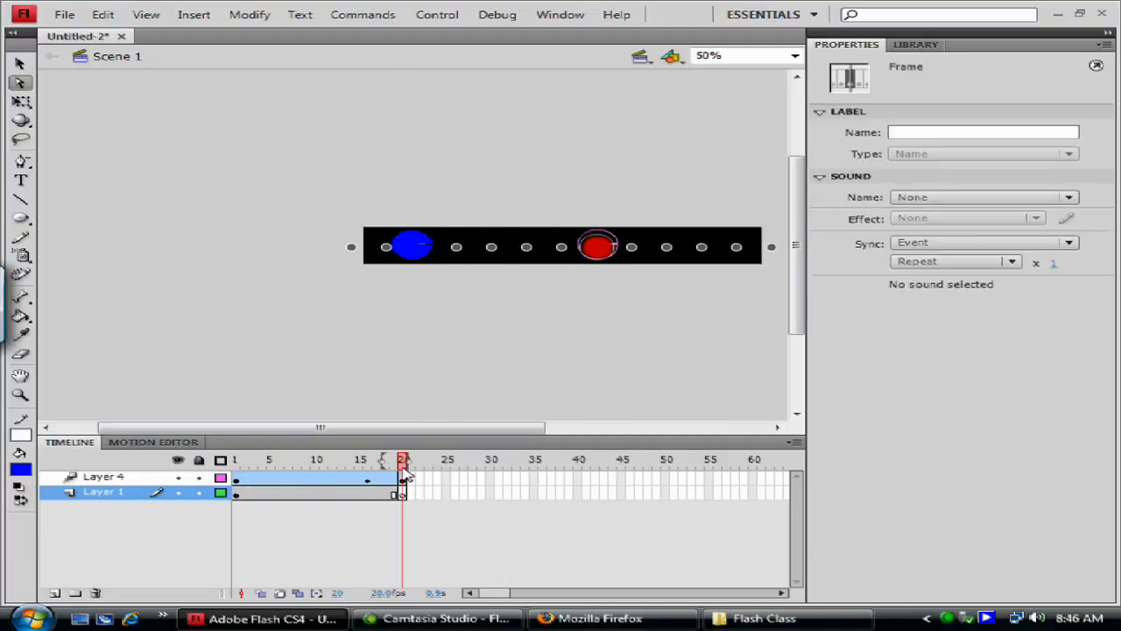
left_click(521, 297)
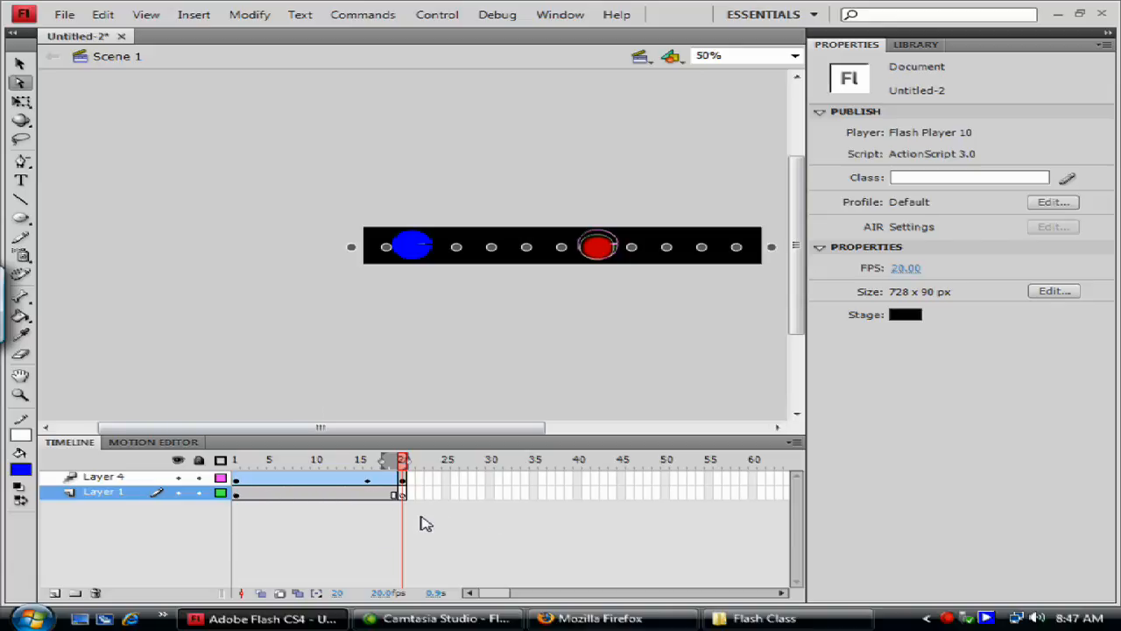
left_click_drag(405, 499, 663, 518)
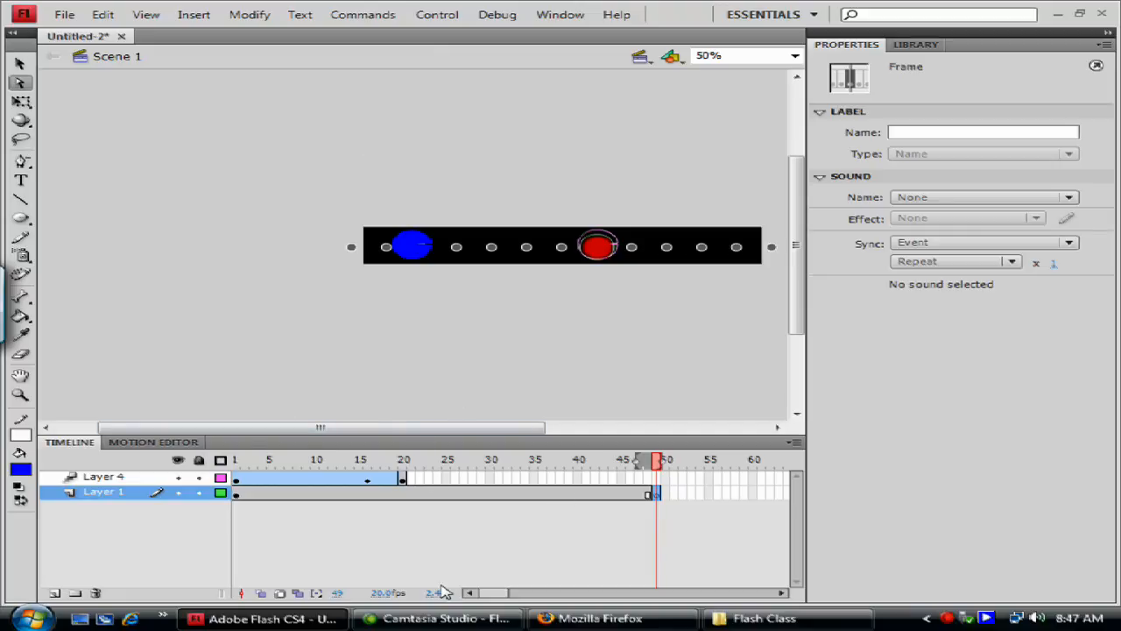
- Move Layer 4's end keyframe from frame 20 to frame 49 so the motion tween spans up to it
left_click(400, 480)
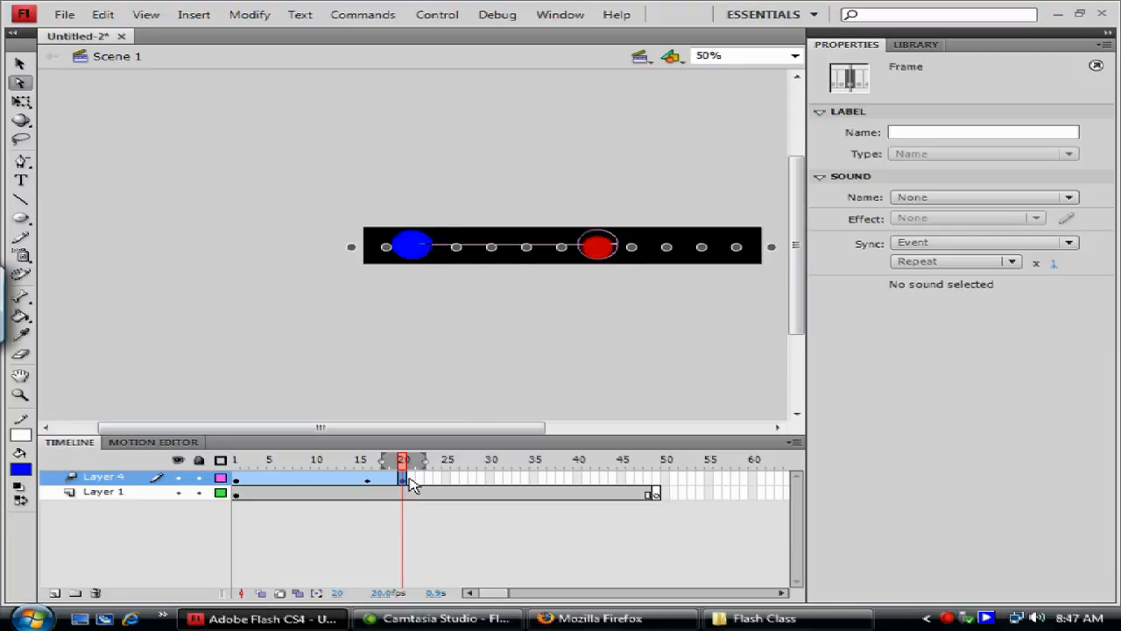
left_click(649, 482)
key("F5")
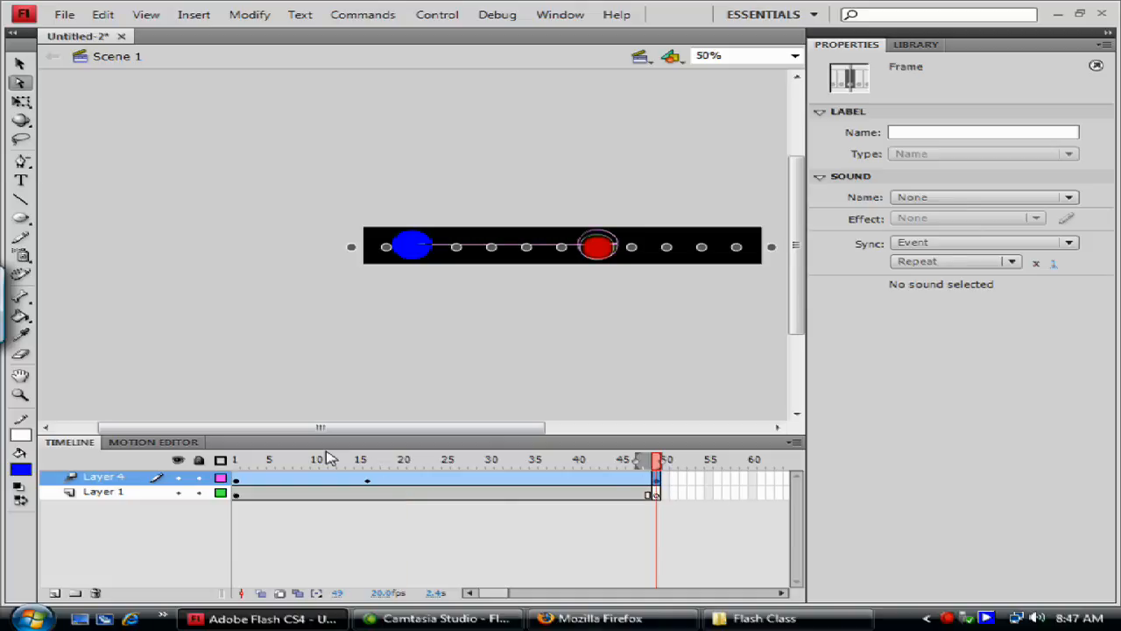
- Insert a Position keyframe at frame 20 of Layer 4's motion tween
left_click(368, 461)
left_click_drag(373, 467, 403, 469)
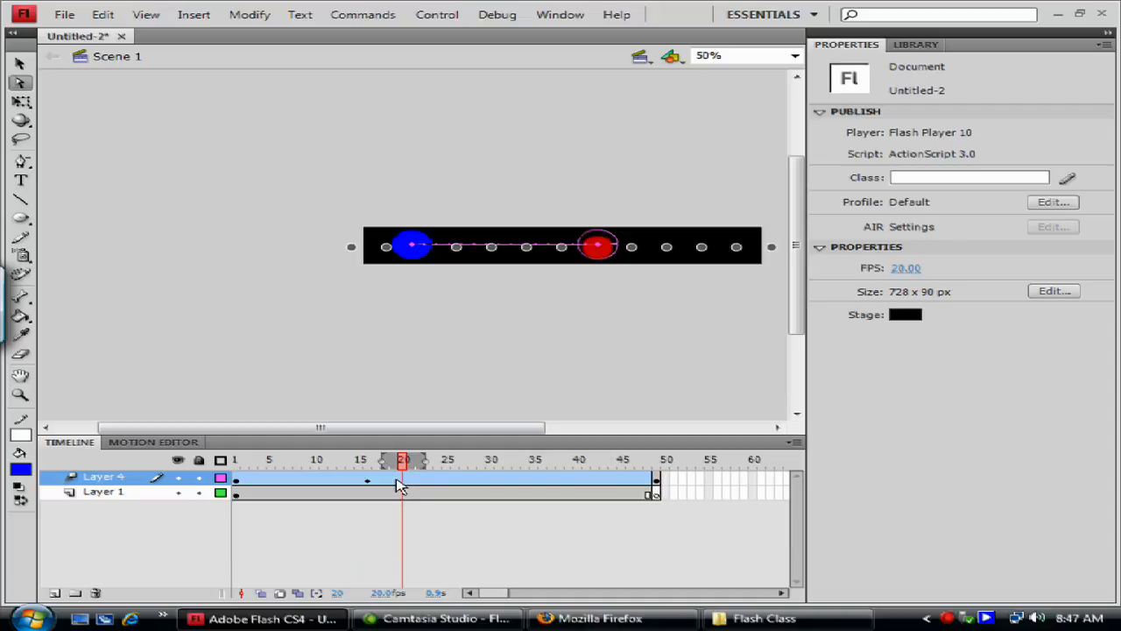
right_click(406, 487)
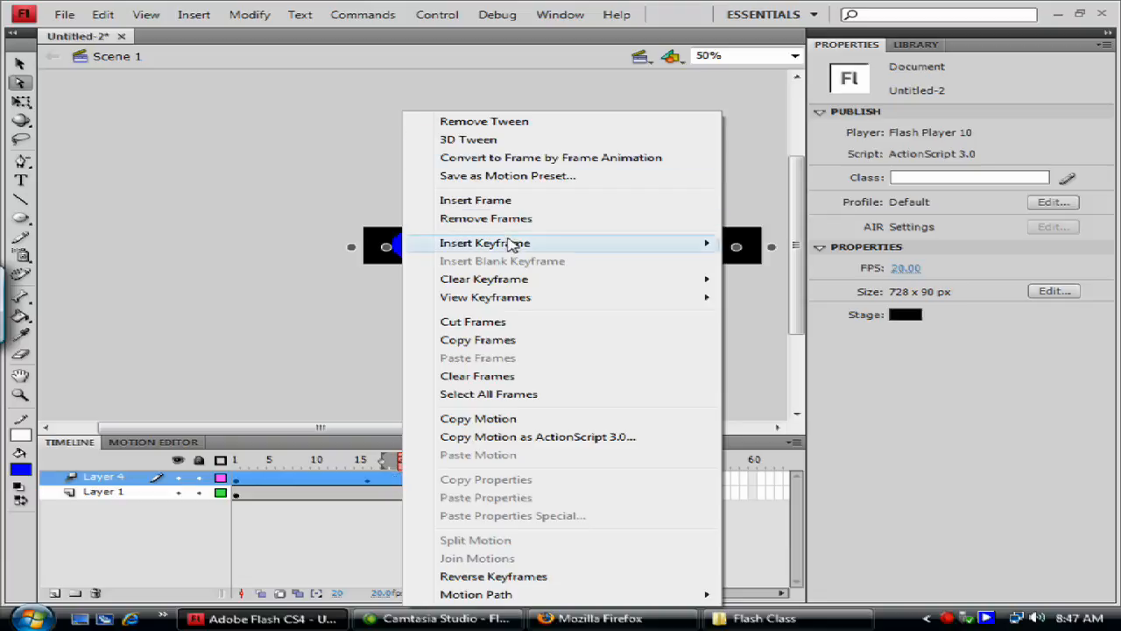
mouse_move(513, 243)
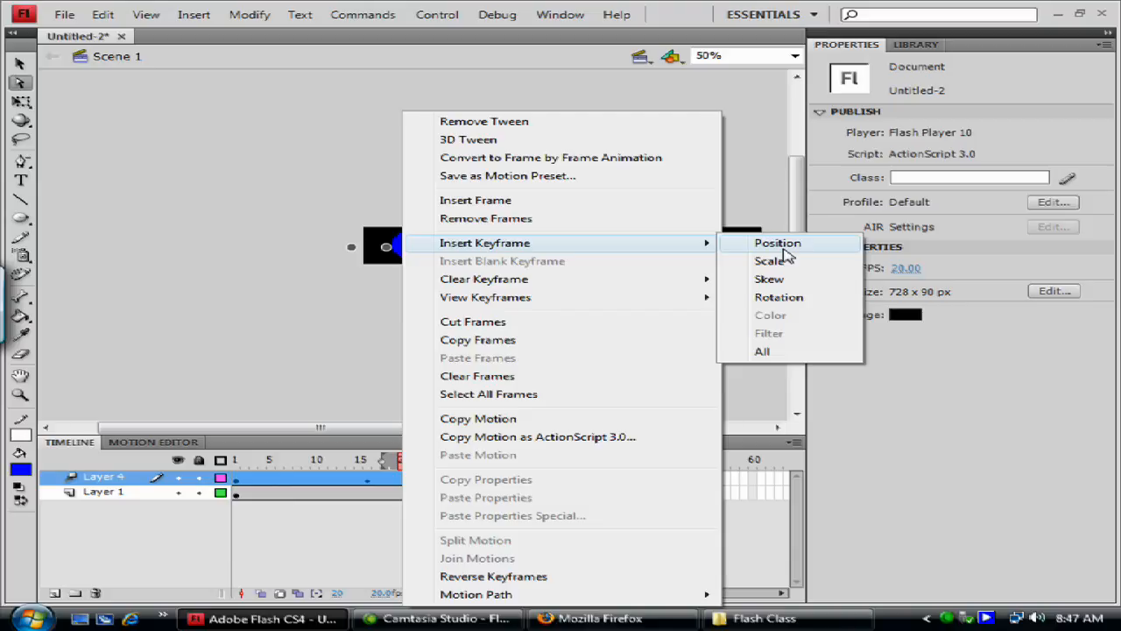
left_click(785, 251)
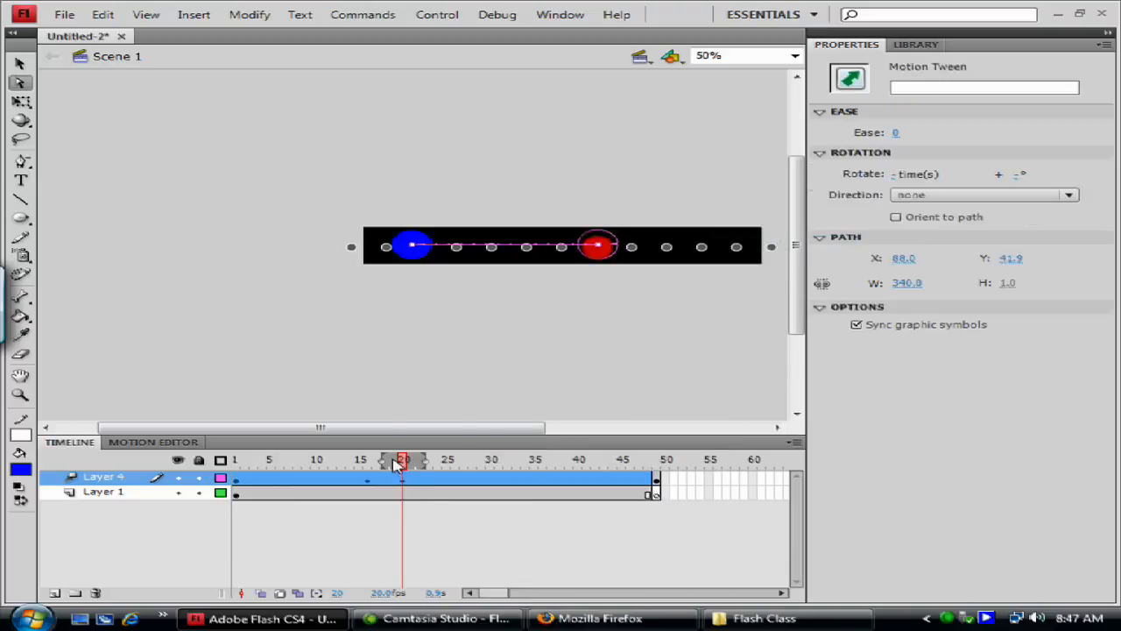
- At frame 48, move the blue character horizontally past the stage's right edge to about X 736
left_click(364, 464)
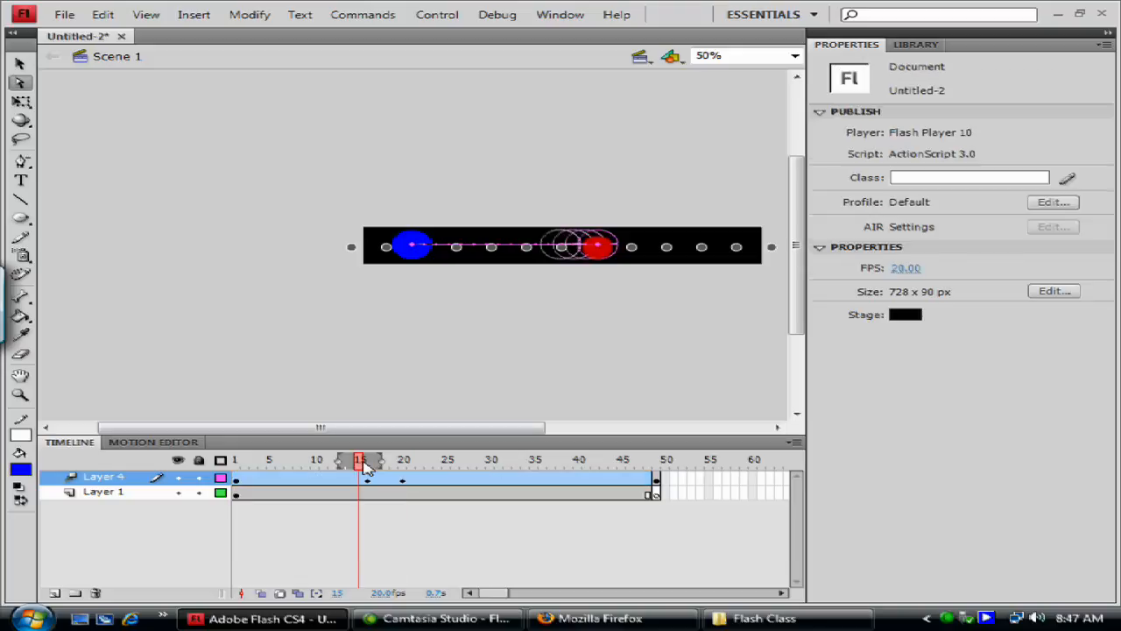
left_click(369, 465)
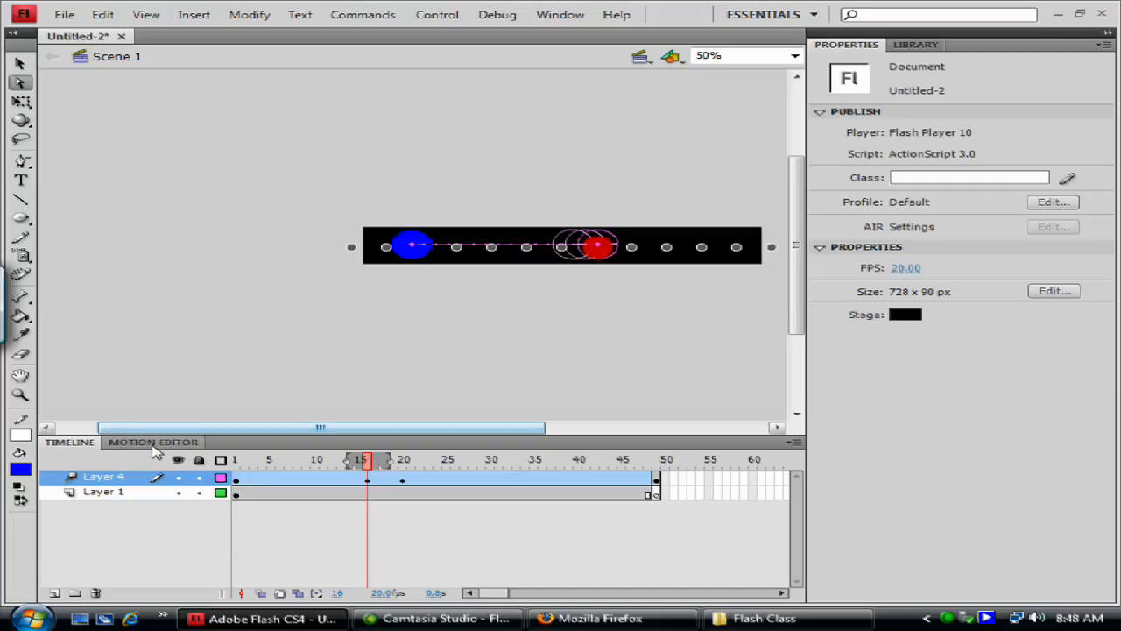
left_click(402, 461)
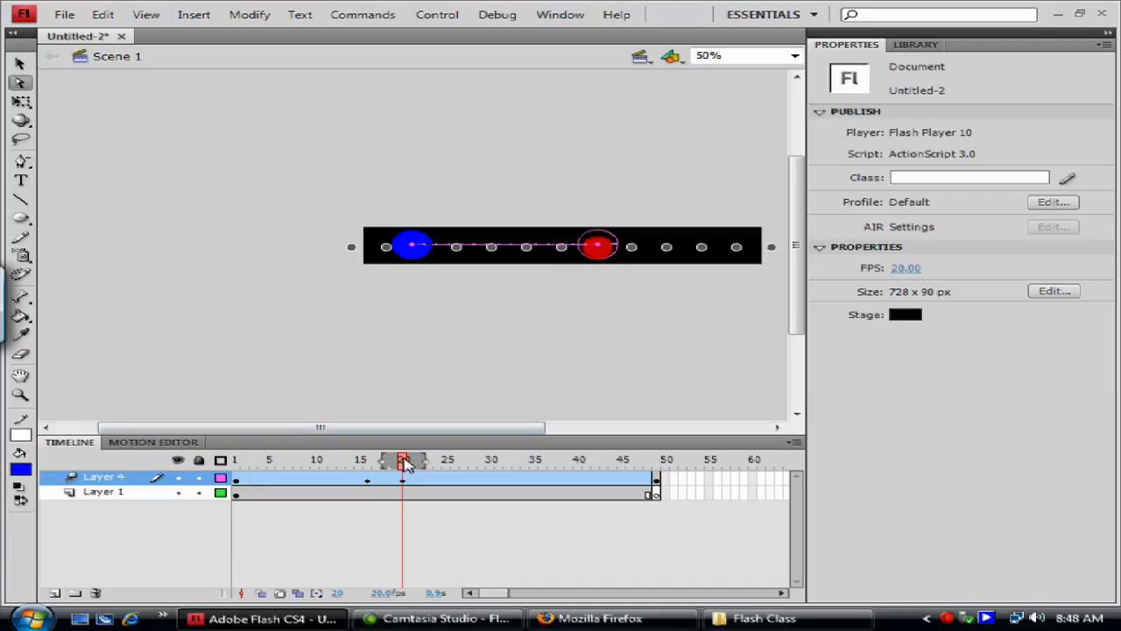
left_click(648, 461)
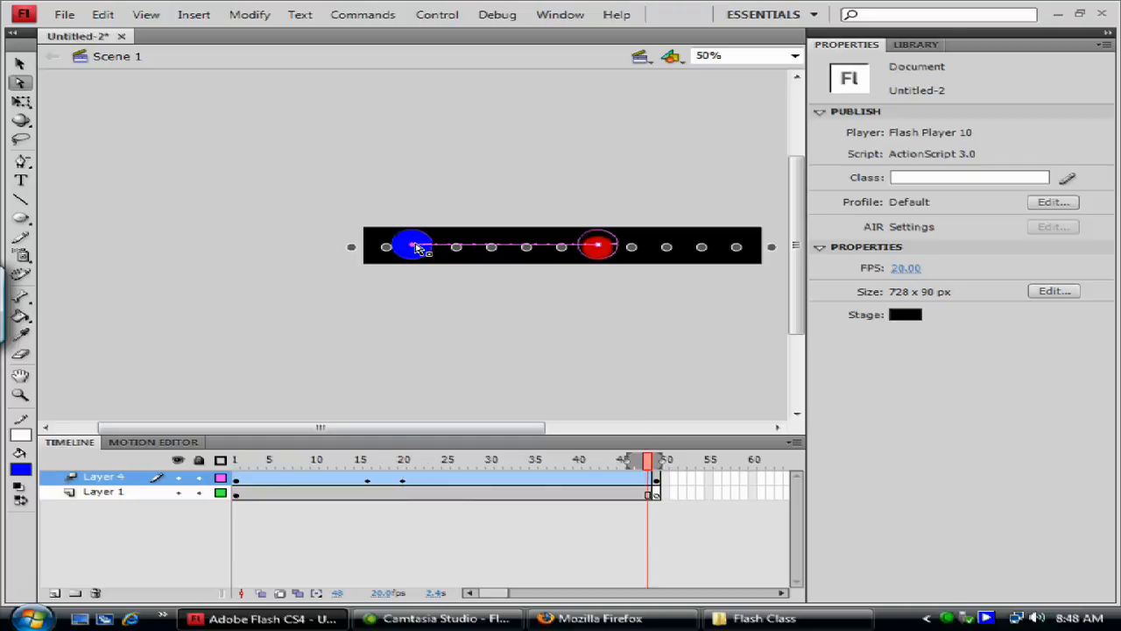
left_click_drag(603, 254, 791, 267)
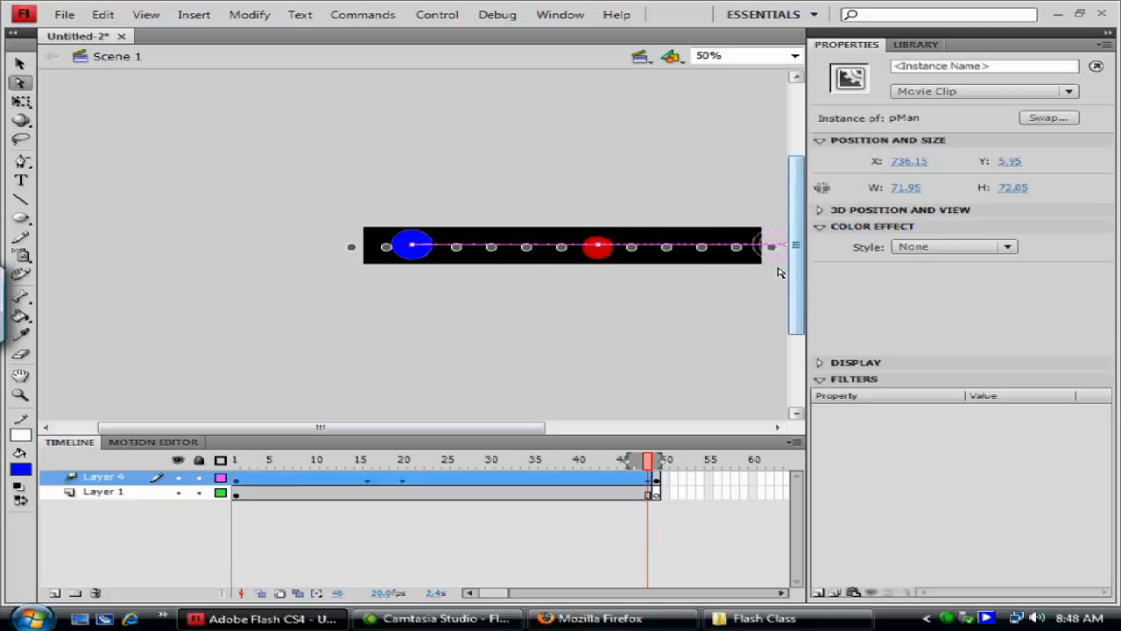
- Test the movie to watch the blue character cross the whole stage, and close the preview
left_click_drag(359, 461, 377, 461)
key("ctrl+Return")
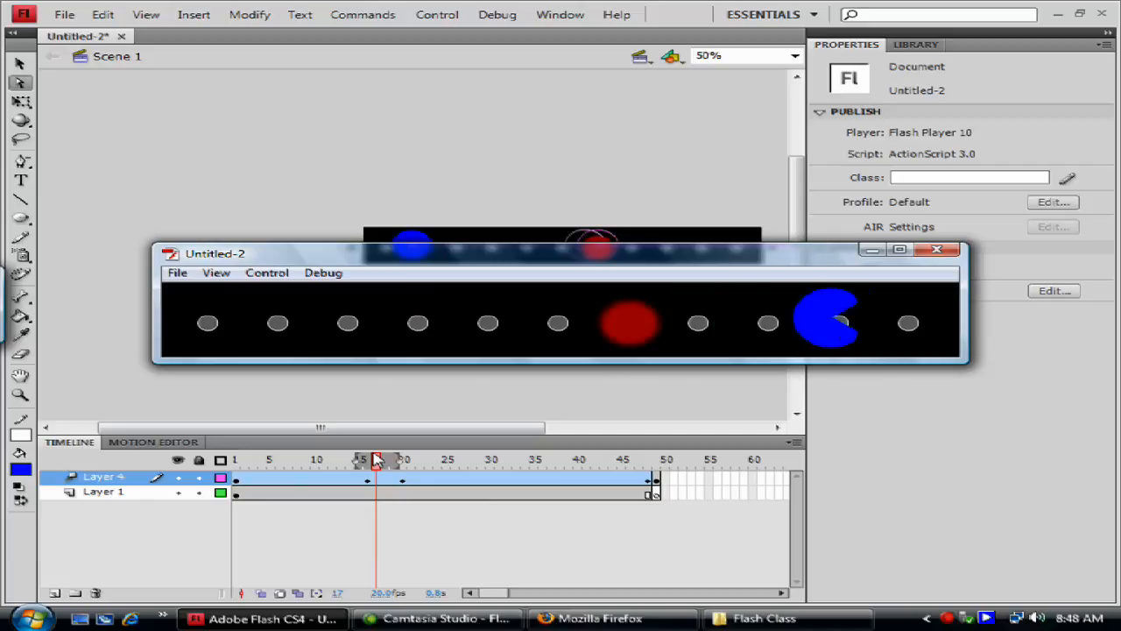
left_click(936, 250)
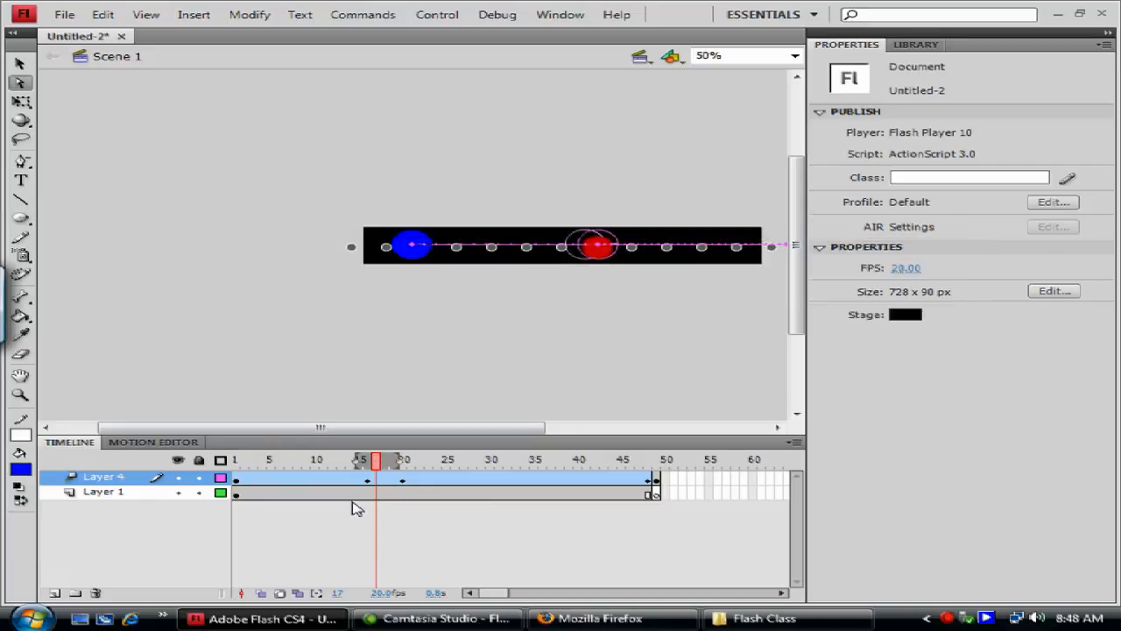
- Select Layer 4's motion tween at frame 13 and show its properties in the Motion Editor
mouse_move(378, 467)
left_mouse_down()
mouse_move(366, 468)
mouse_move(408, 473)
mouse_move(363, 478)
mouse_move(371, 480)
left_mouse_up()
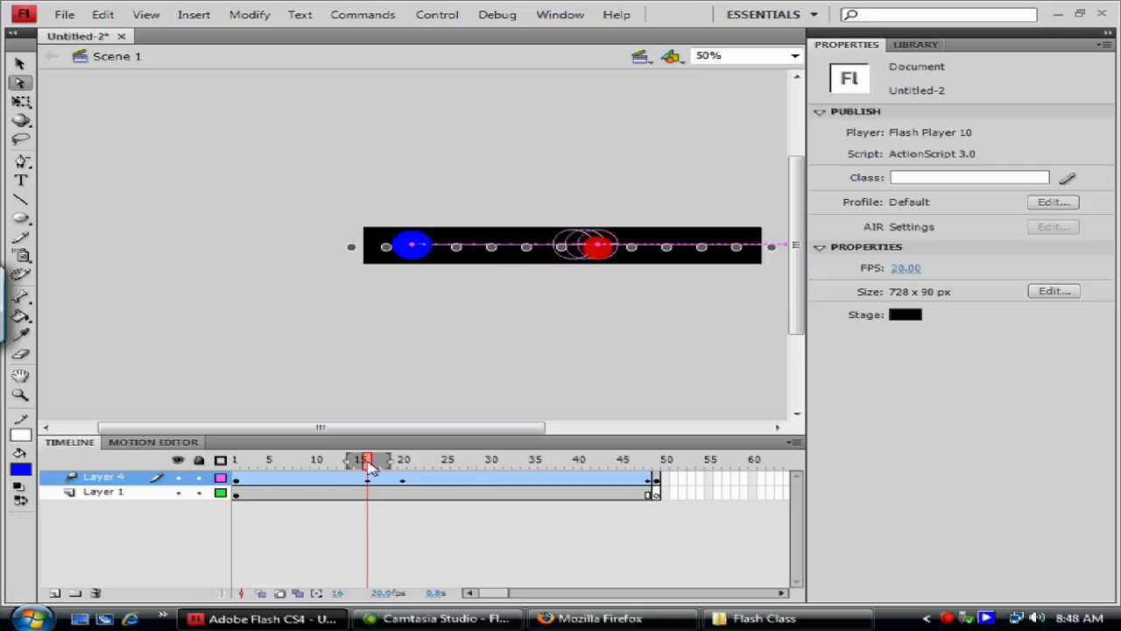
left_click(189, 444)
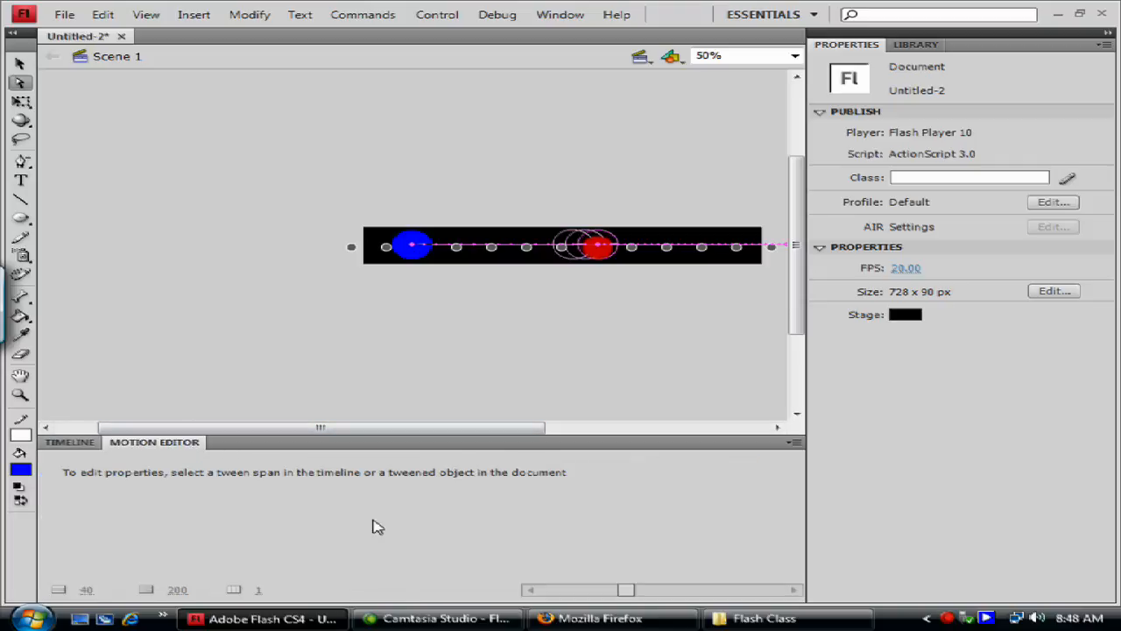
left_click(68, 443)
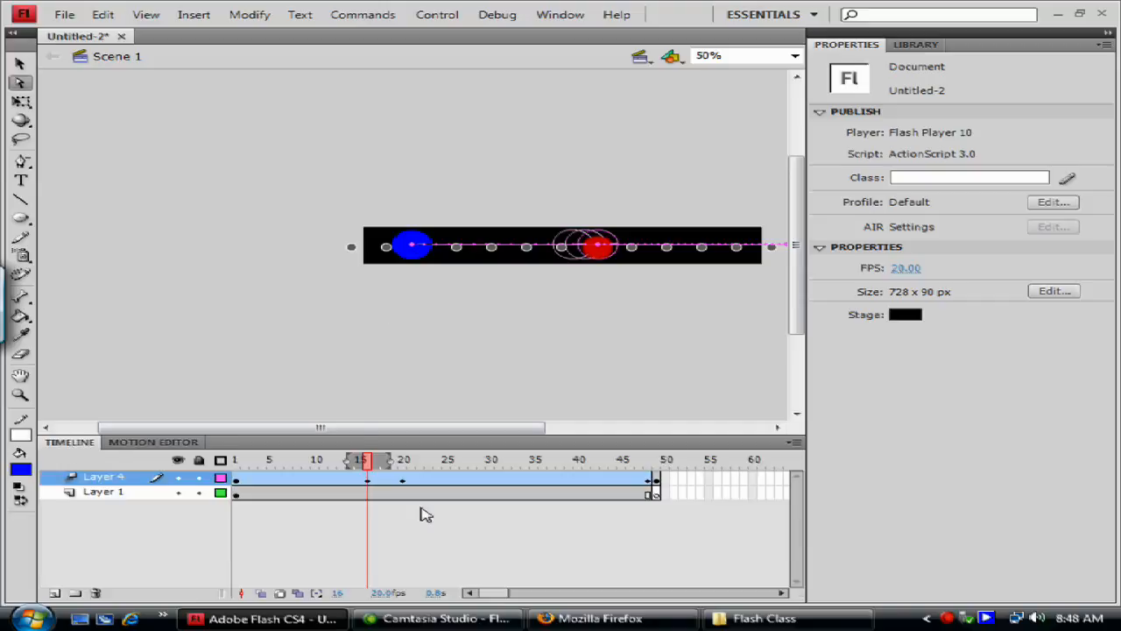
left_click(343, 480)
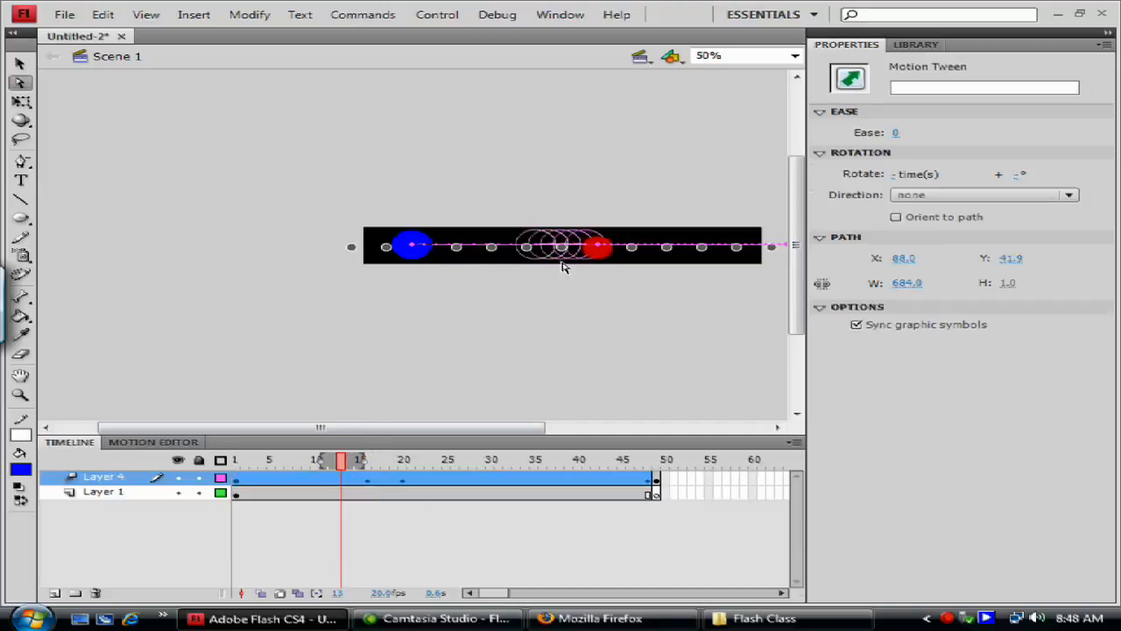
left_click(184, 445)
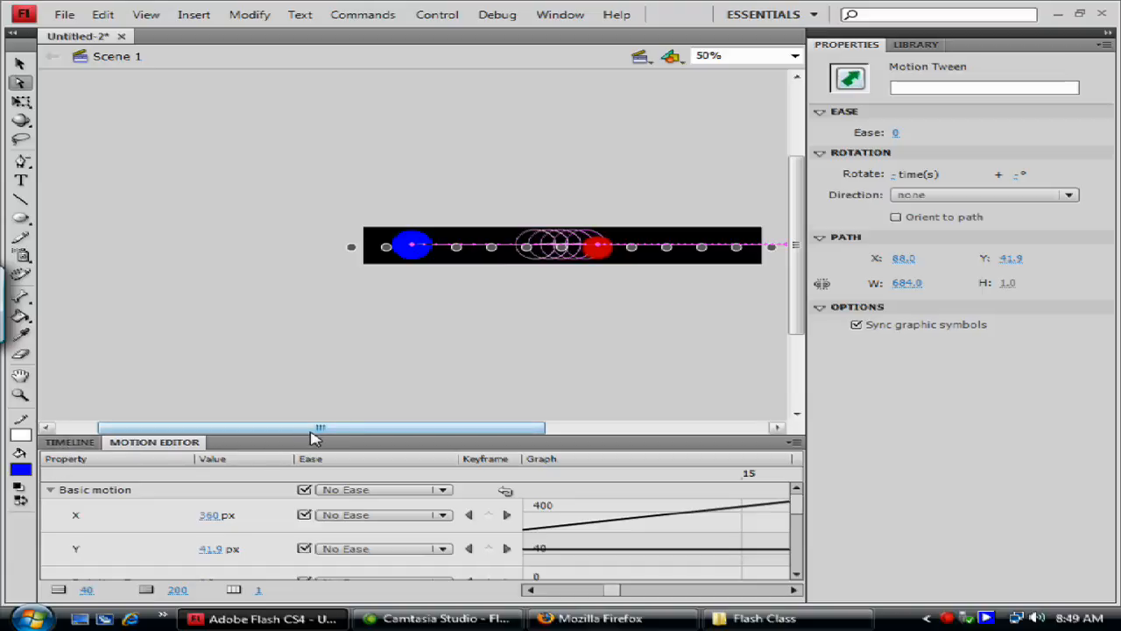
- Enlarge the Motion Editor to show all tween properties and collapse the Properties and Library panels
left_click_drag(307, 436, 304, 280)
left_click_drag(298, 281, 269, 145)
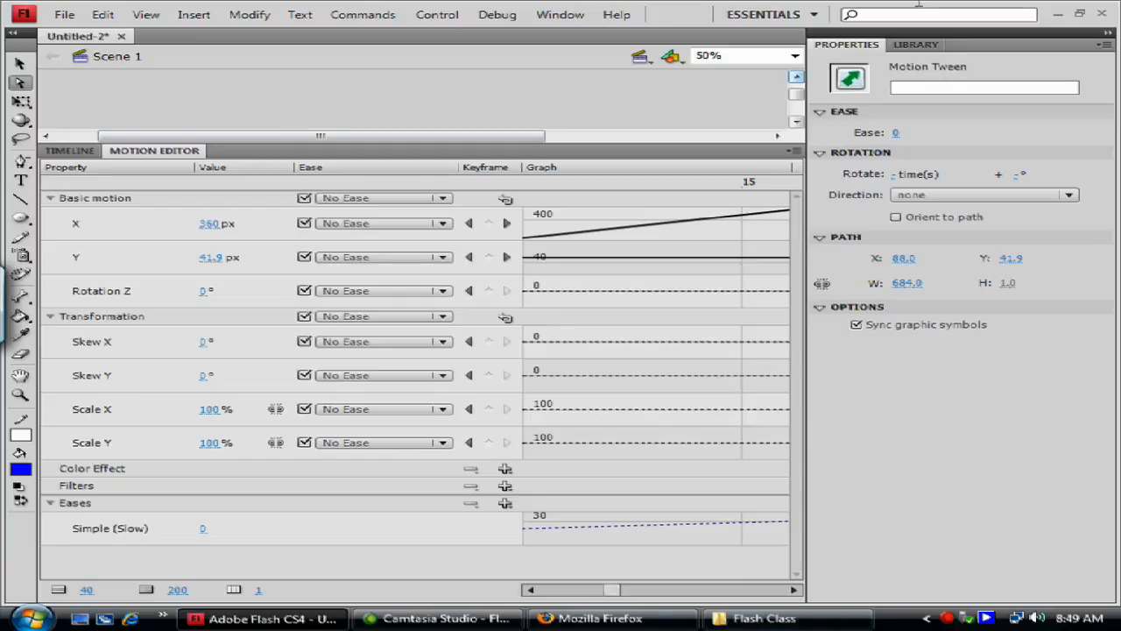
left_click(1107, 38)
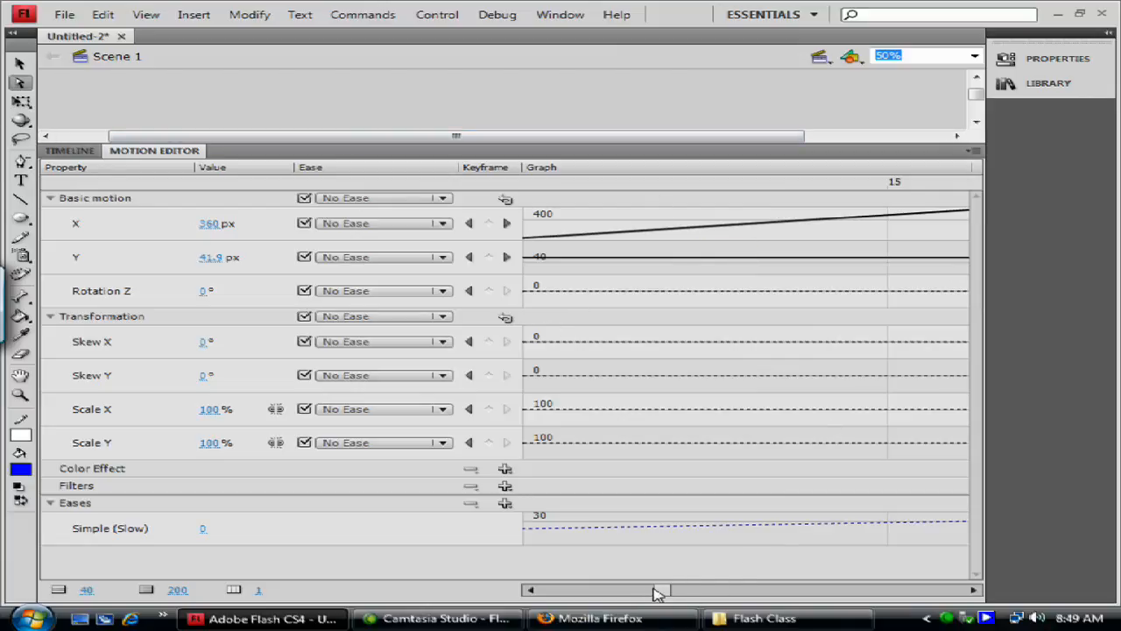
- Set the number of viewable frames in the Motion Editor graph to 36
mouse_move(657, 596)
left_mouse_down()
mouse_move(493, 599)
mouse_move(688, 596)
mouse_move(655, 596)
mouse_move(667, 603)
left_mouse_up()
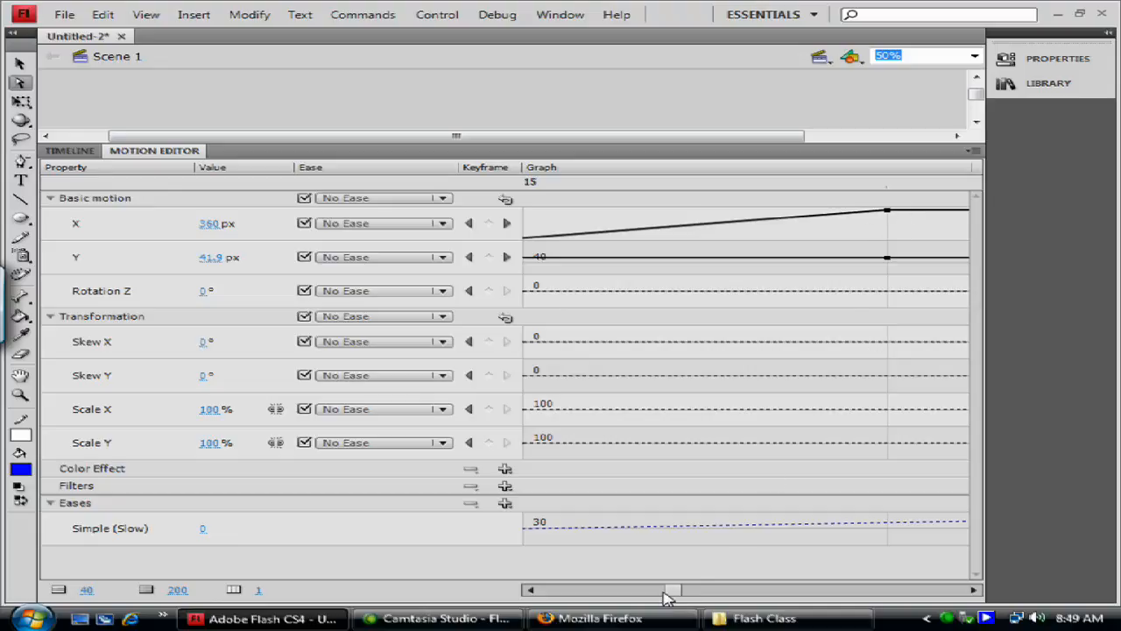
mouse_move(677, 594)
left_mouse_down()
mouse_move(757, 604)
mouse_move(667, 613)
left_mouse_up()
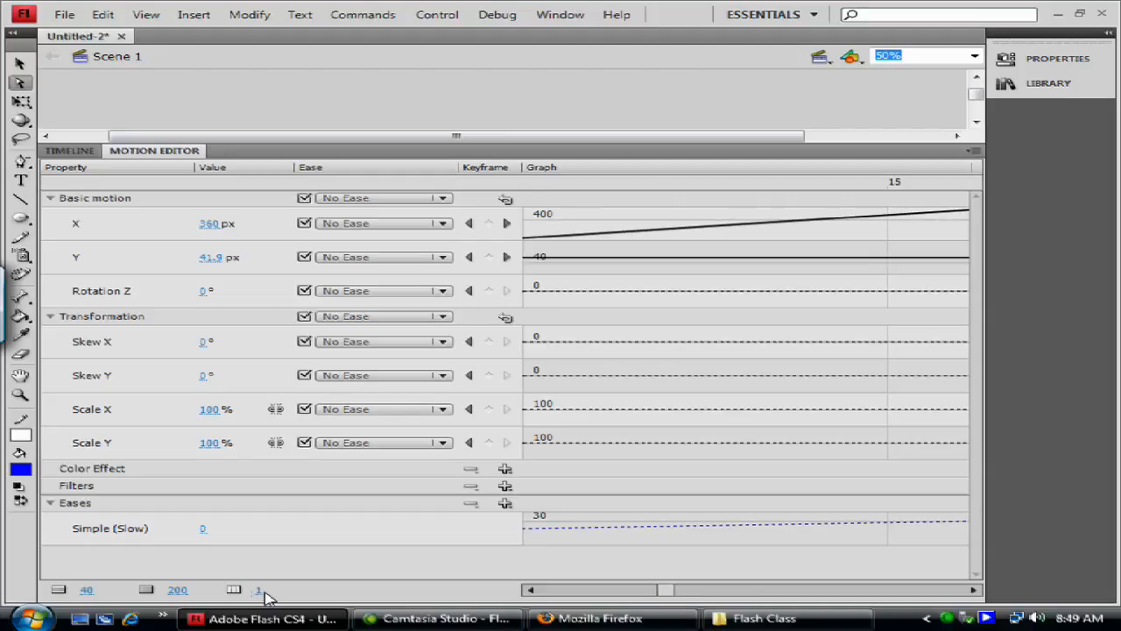
left_click_drag(256, 590, 311, 599)
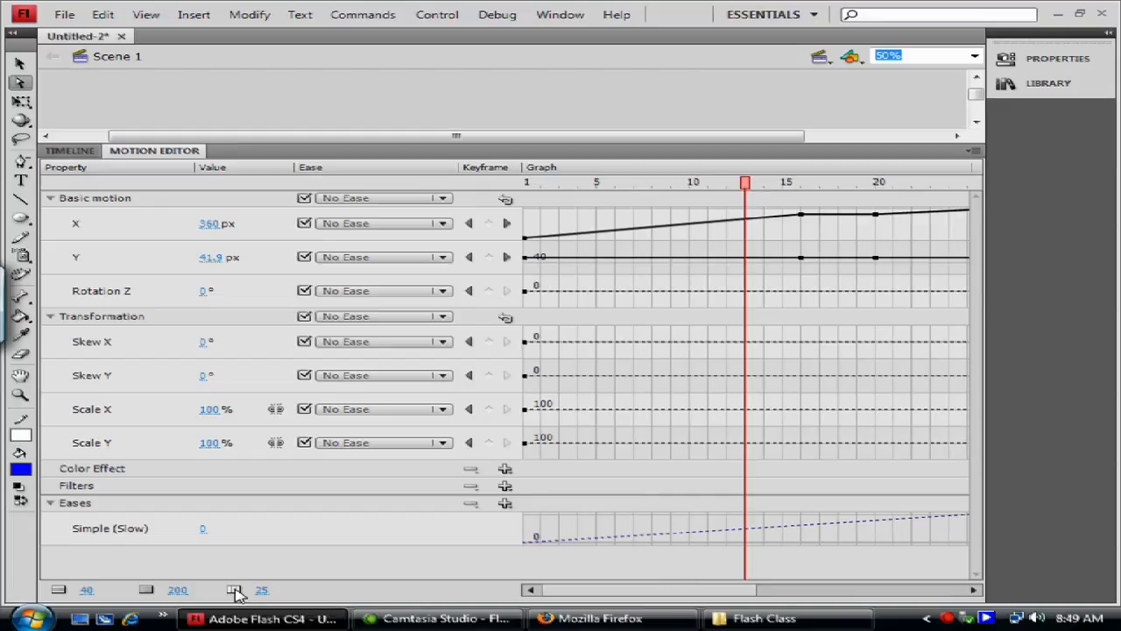
left_click_drag(264, 597, 185, 594)
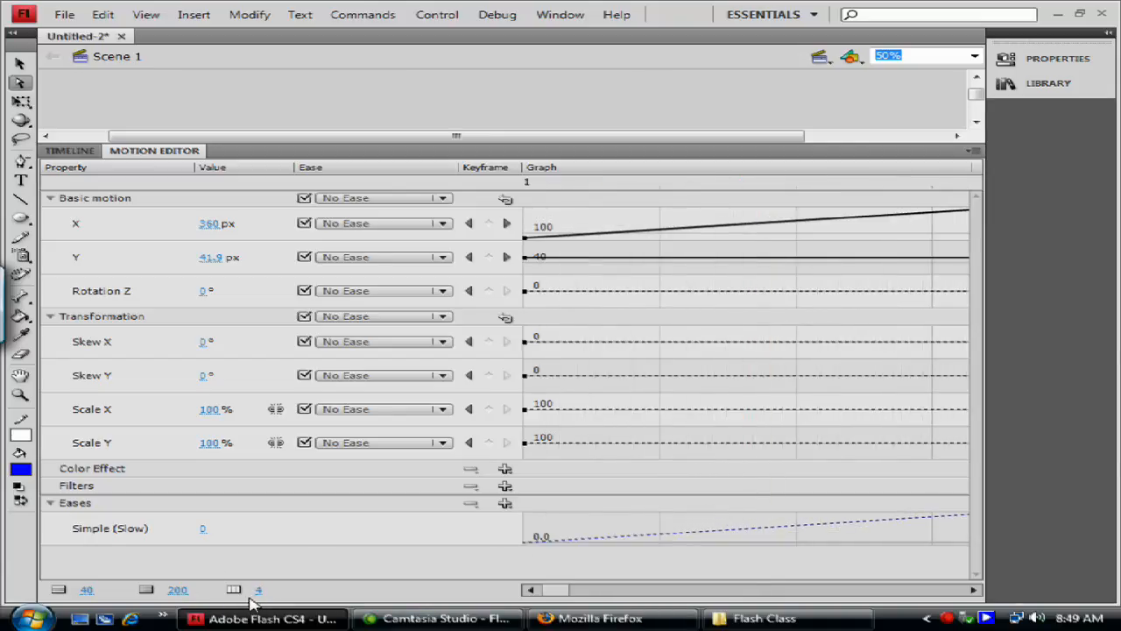
left_click_drag(296, 580, 315, 590)
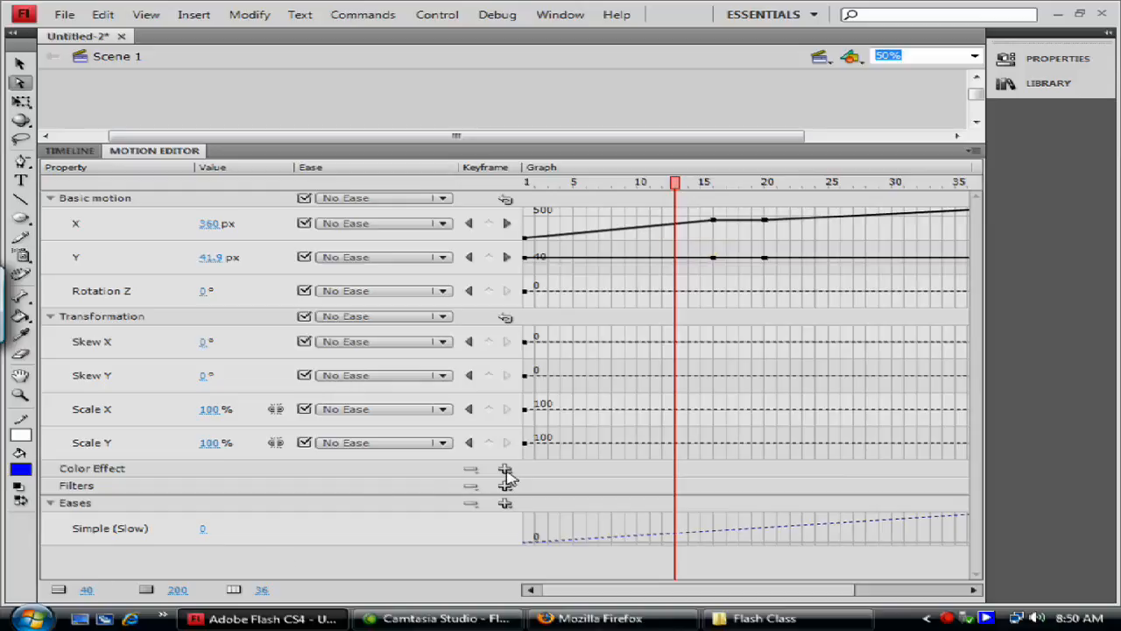
- At the frame 16 keyframe, set Scale X to 117% and Scale Y to 115%
left_click_drag(683, 186, 716, 191)
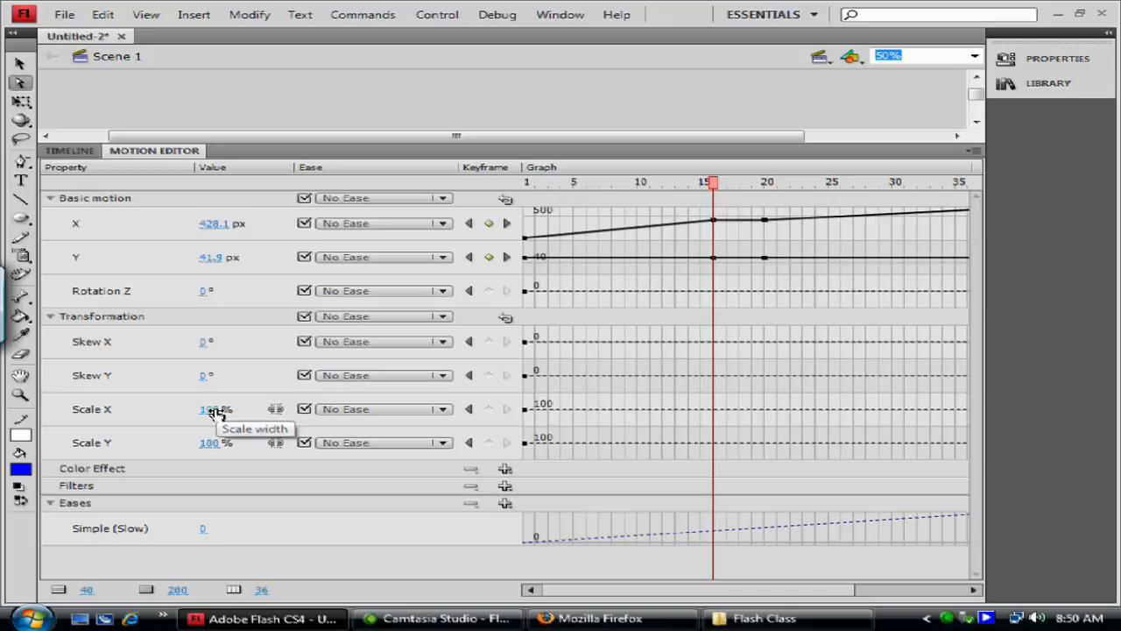
left_click_drag(217, 413, 230, 410)
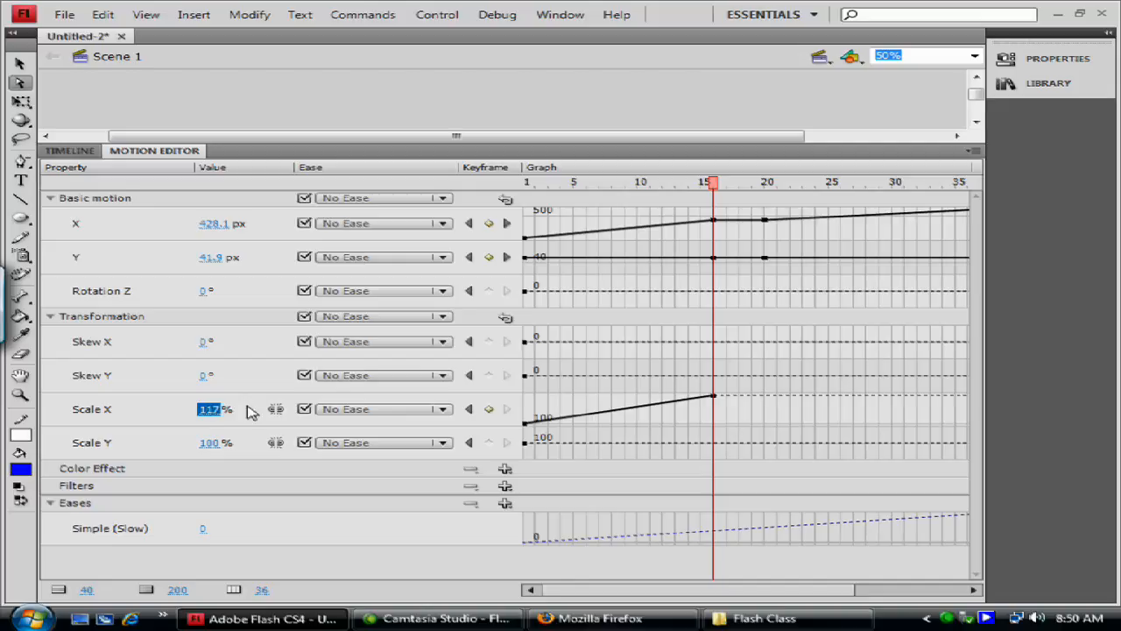
left_click(214, 443)
left_click_drag(215, 445, 229, 445)
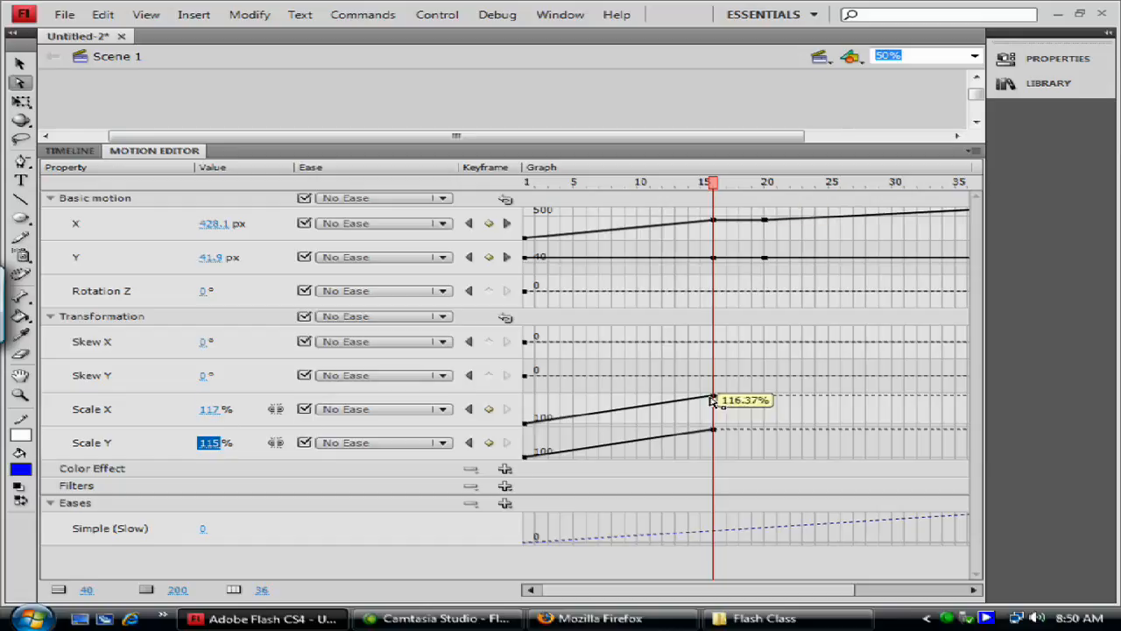
- Set both Scale X and Scale Y at frame 16 to 100%
left_click(217, 410)
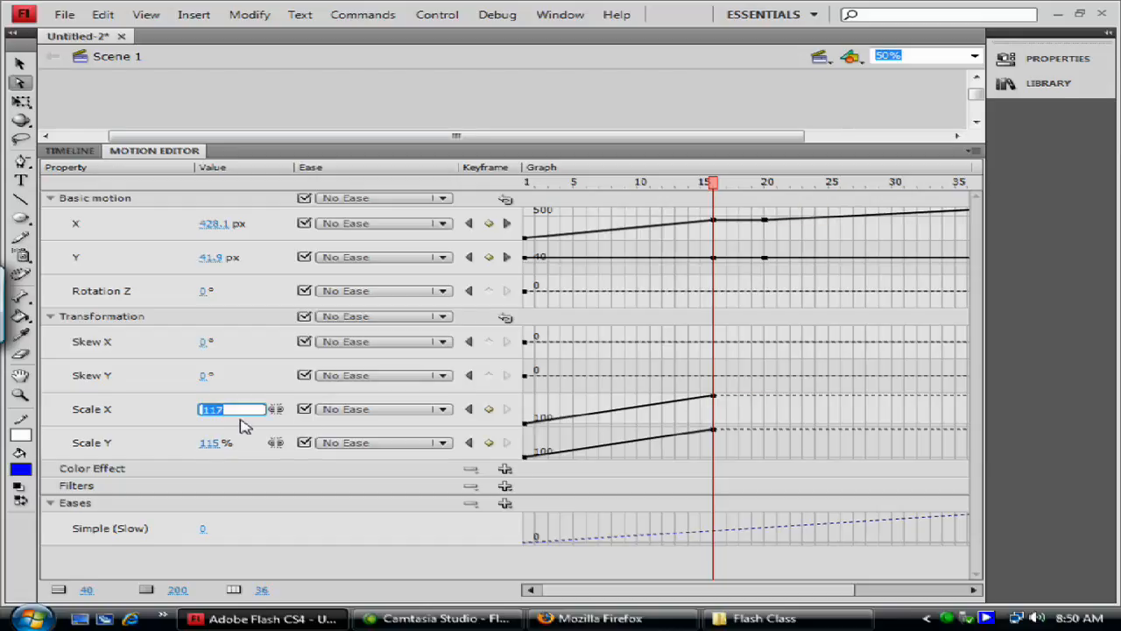
type("100")
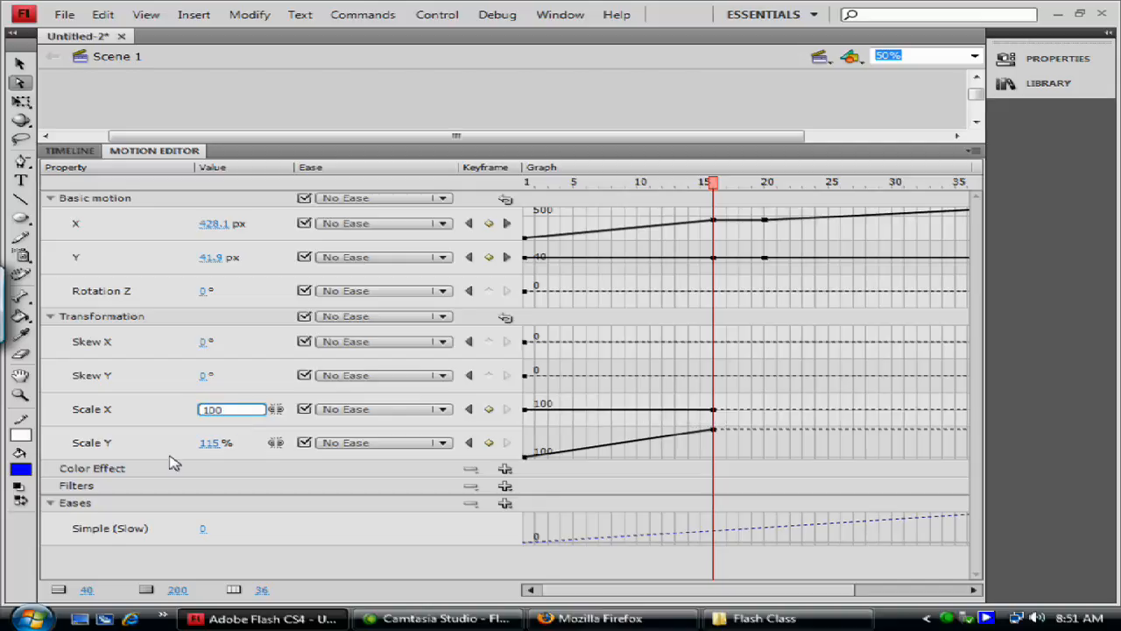
left_click(210, 442)
type("100")
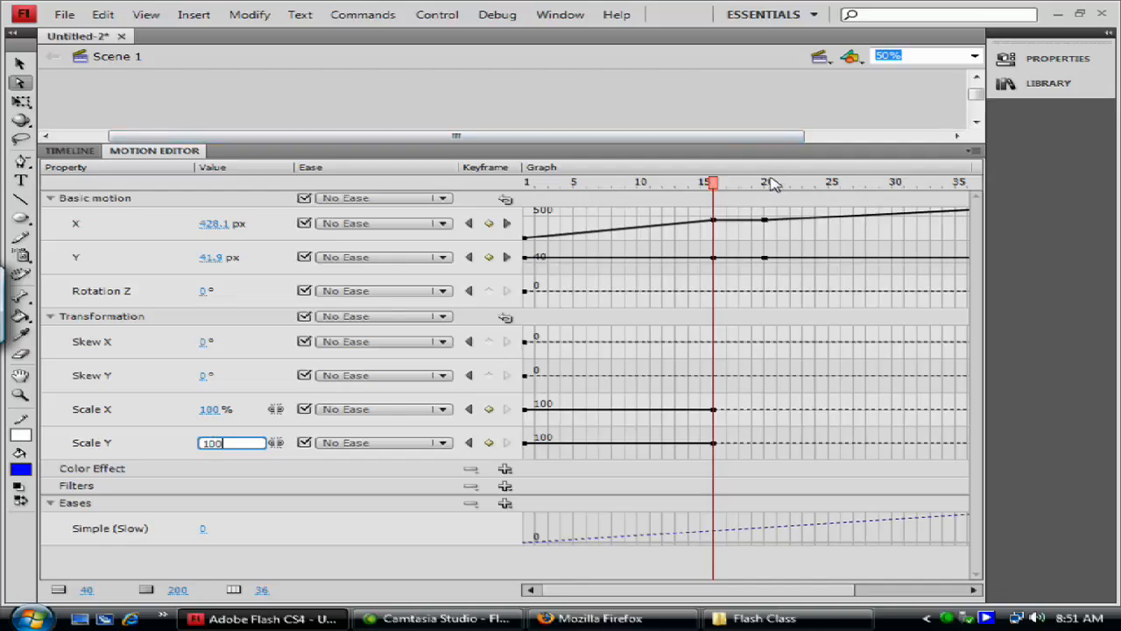
- At frame 20, set both Scale X and Scale Y to 125%
left_click(766, 182)
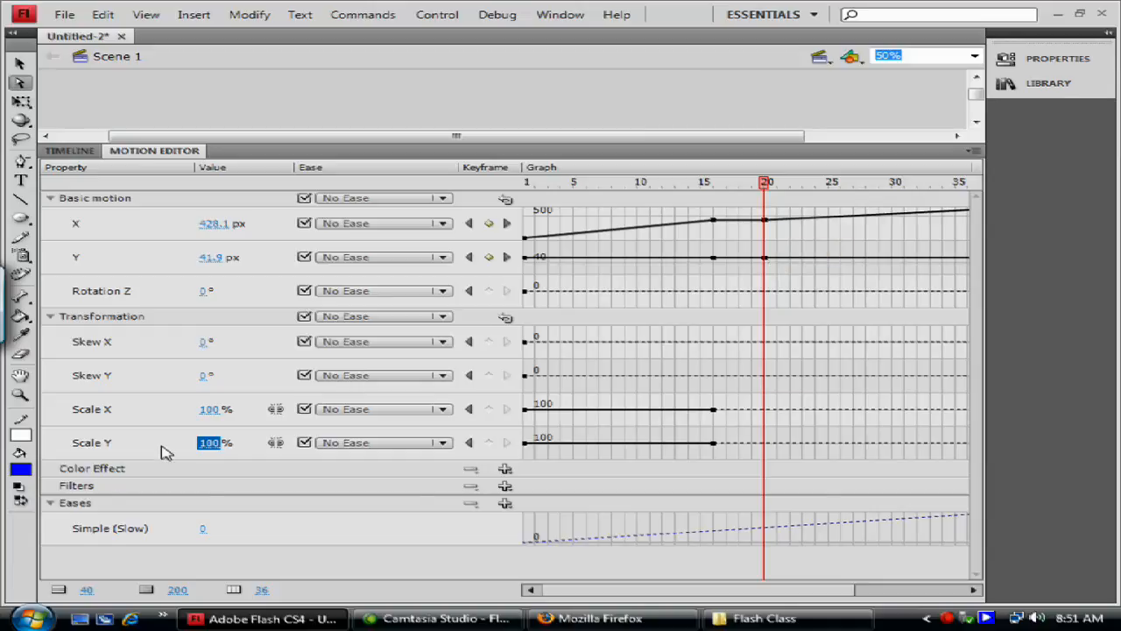
left_click(208, 412)
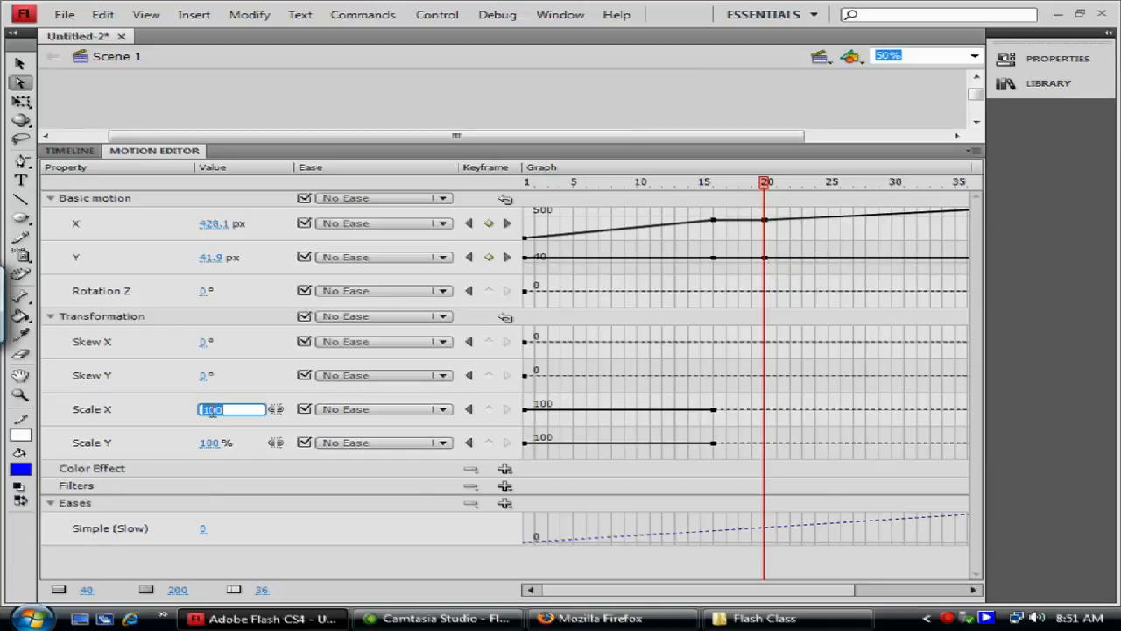
type("125")
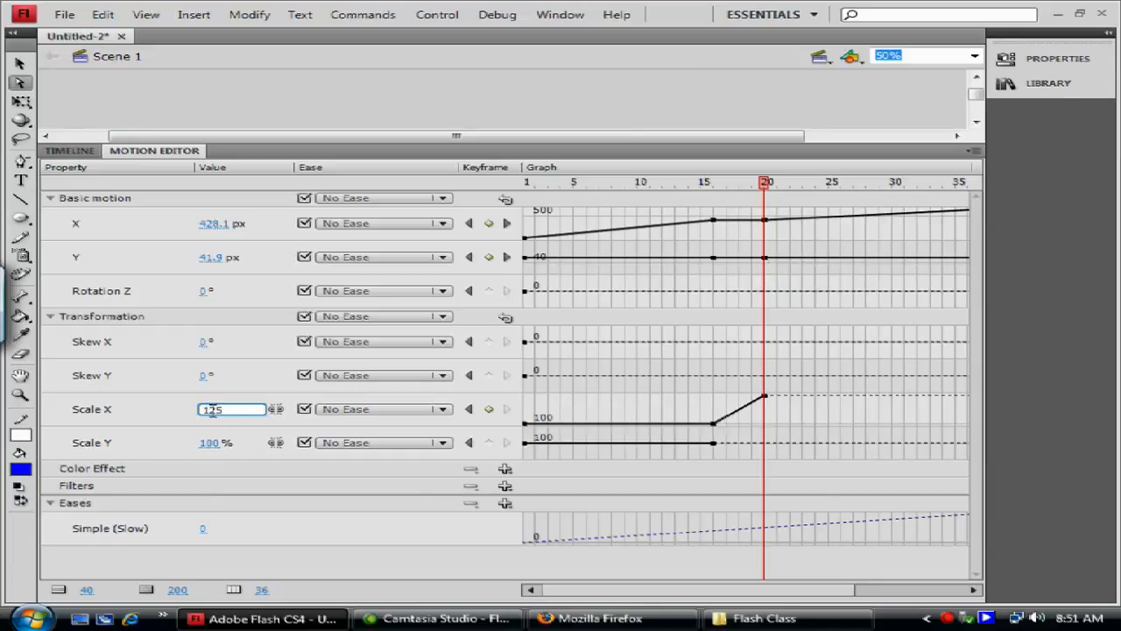
left_click(208, 444)
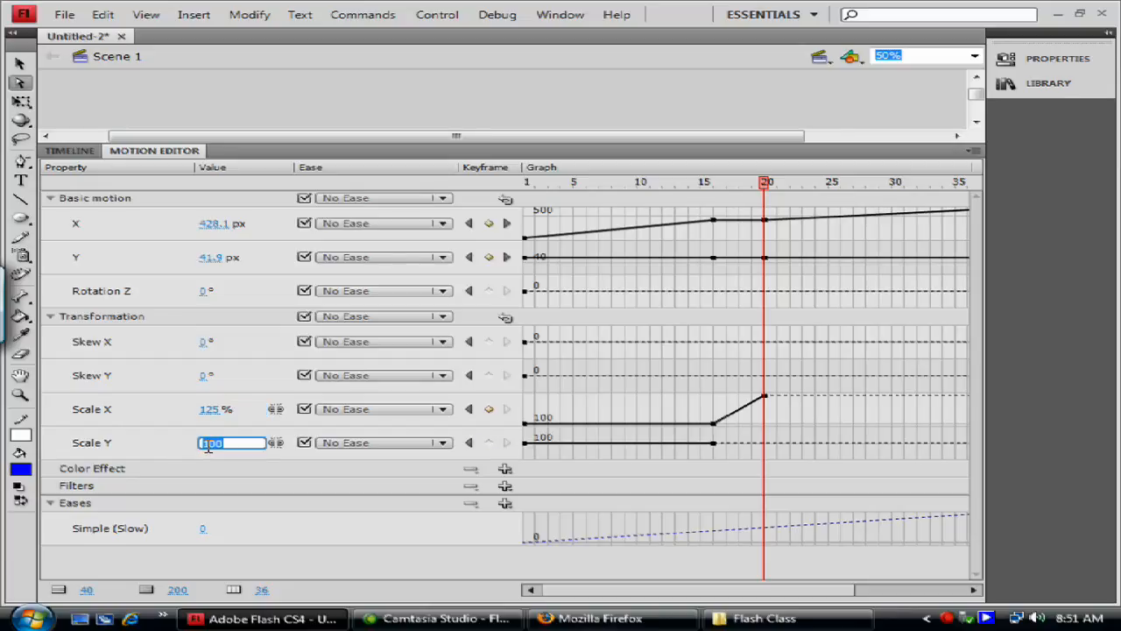
type("125")
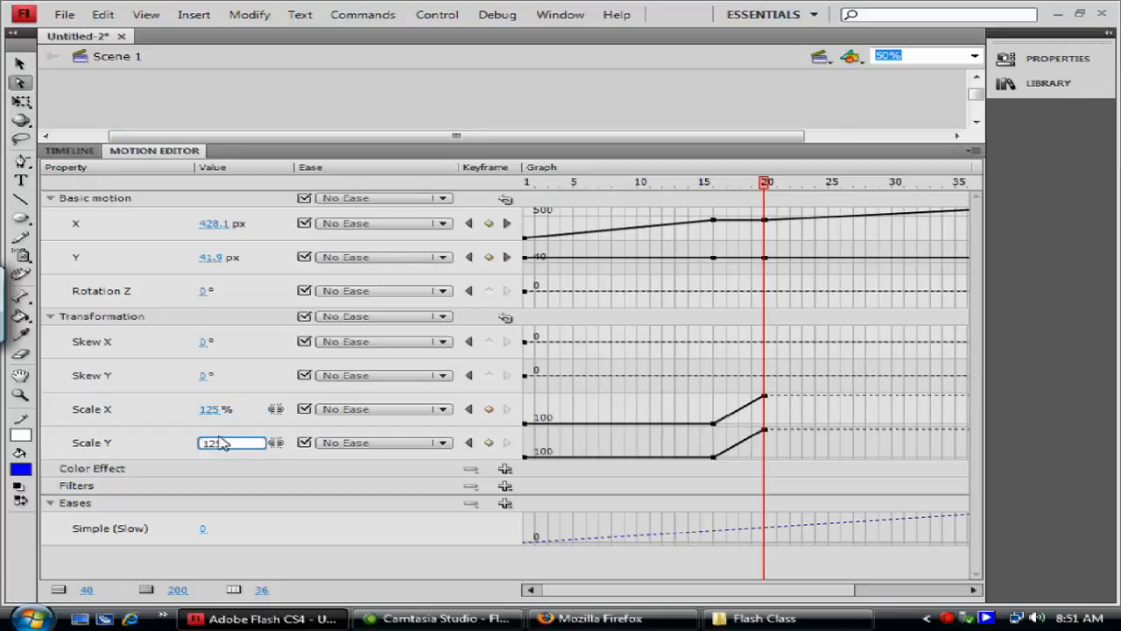
- Expand the Scale Y and Scale X graphs to examine their curves, and collapse them again
left_click(284, 463)
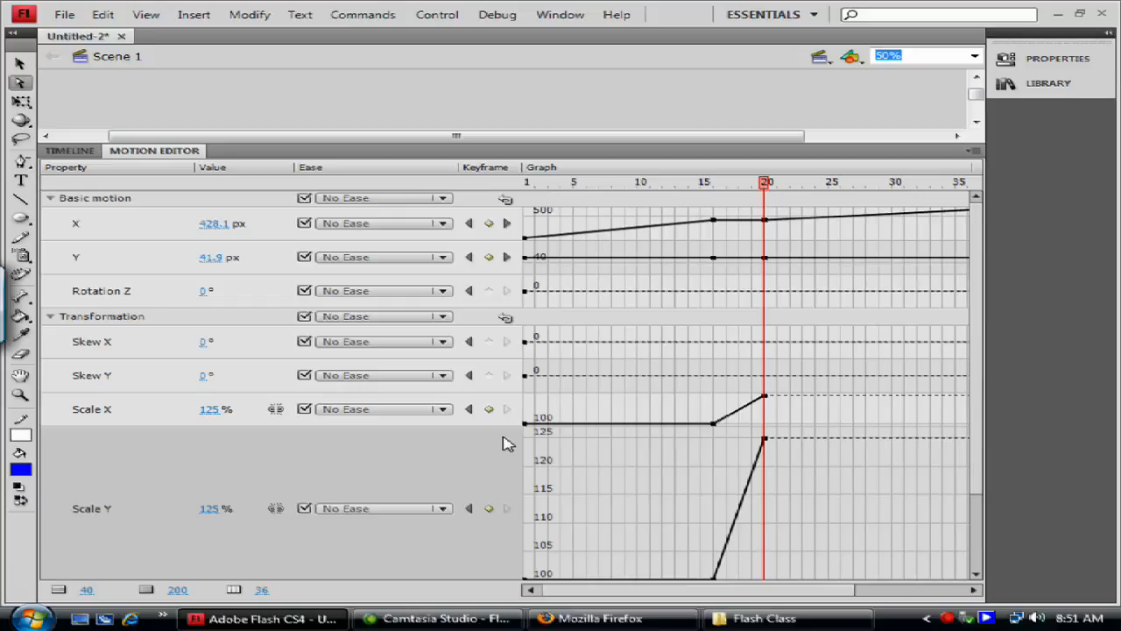
left_click(132, 412)
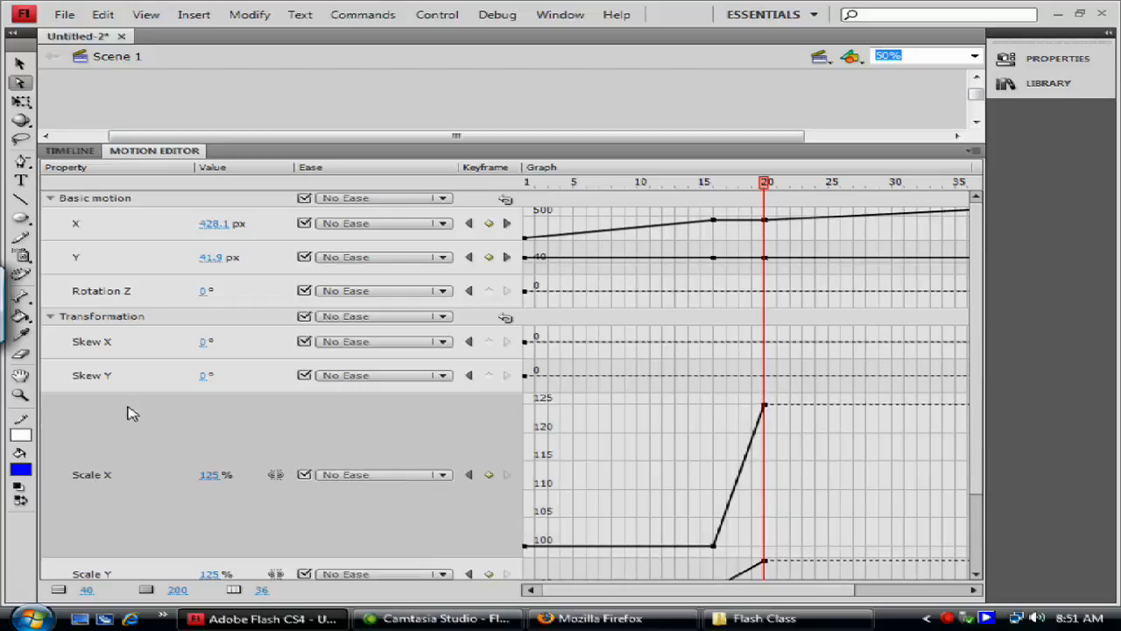
left_click(161, 321)
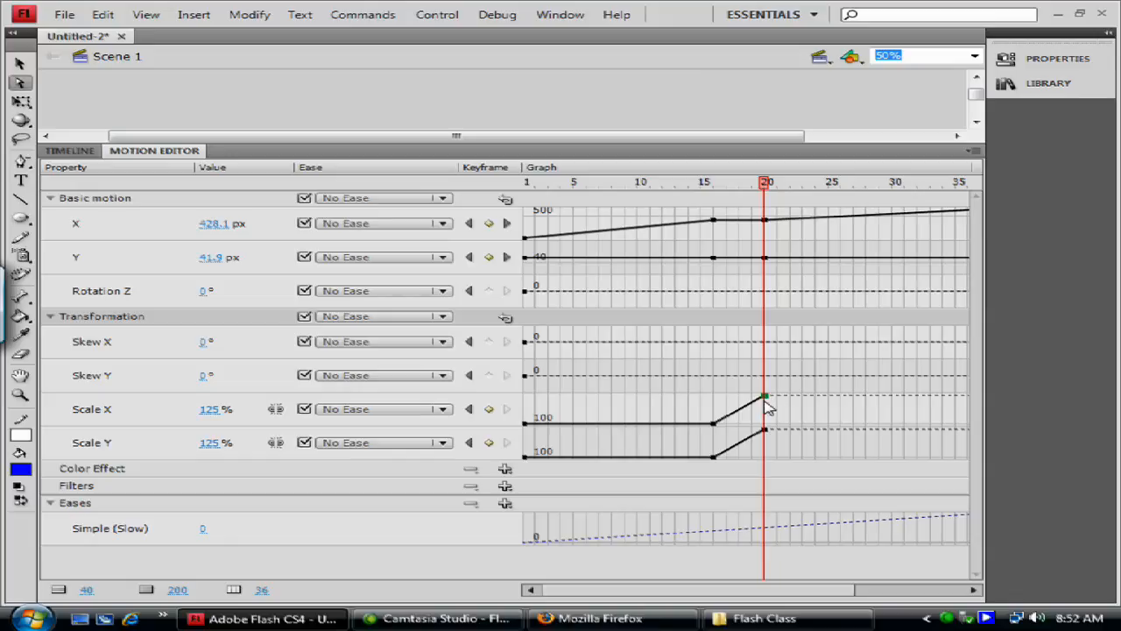
- Apply the Simple (Slow) ease to Scale X and nudge its frame 20 keyframe to about 125.7%
left_click(443, 409)
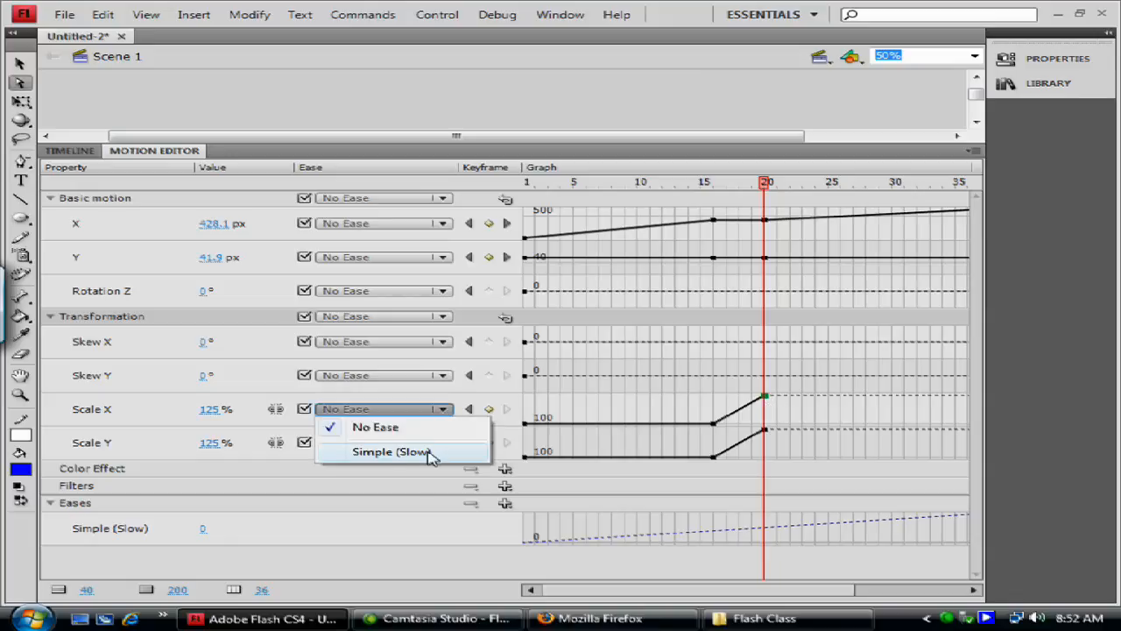
left_click(378, 453)
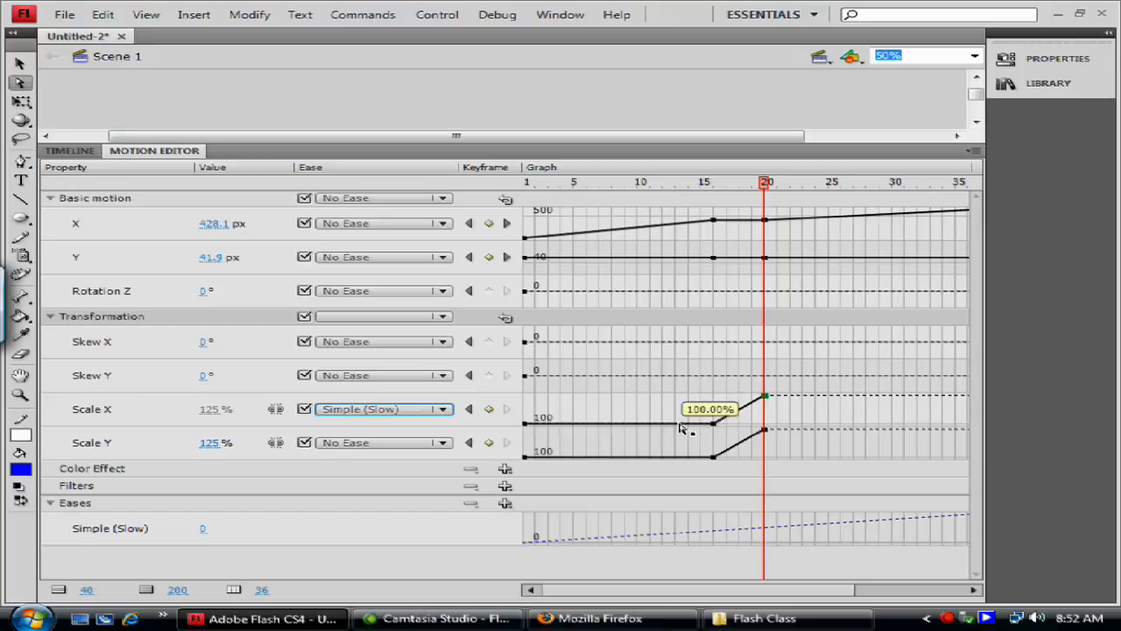
mouse_move(765, 400)
left_mouse_down()
mouse_move(787, 417)
mouse_move(786, 407)
left_mouse_up()
key("ctrl+z")
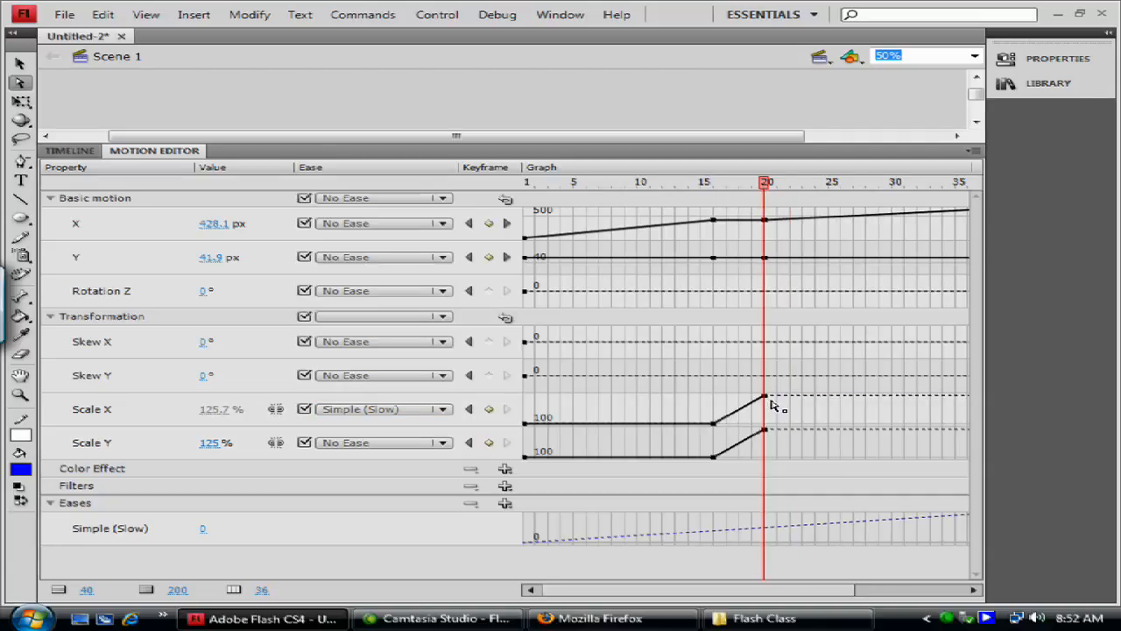
- Convert the frame 20 keyframes of Scale X and Scale Y to smooth points
right_click(765, 400)
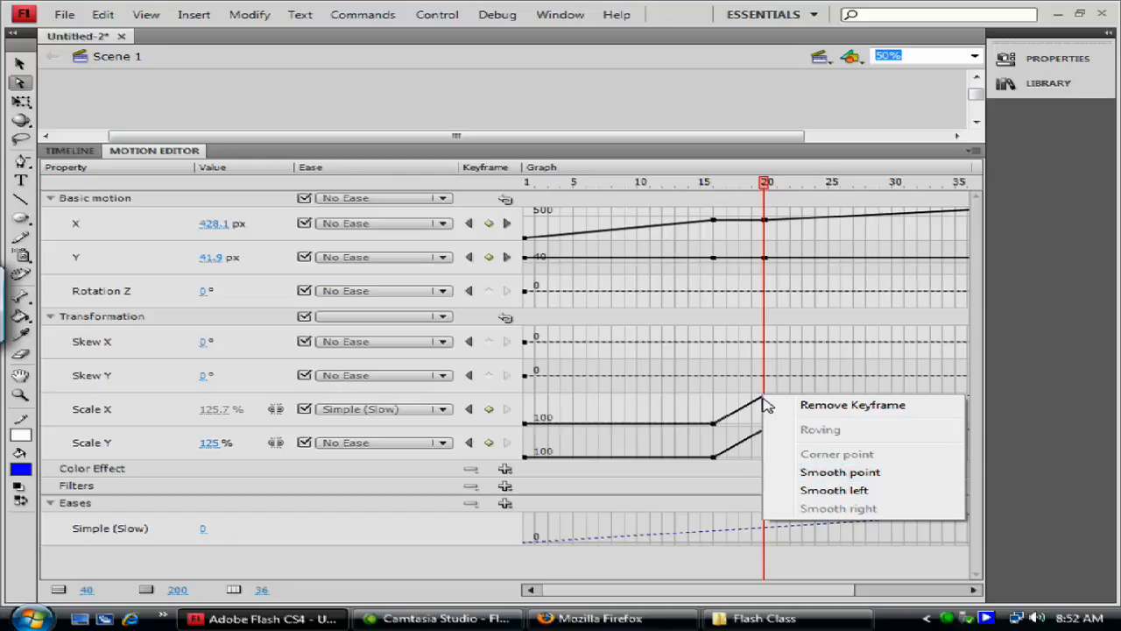
left_click(840, 473)
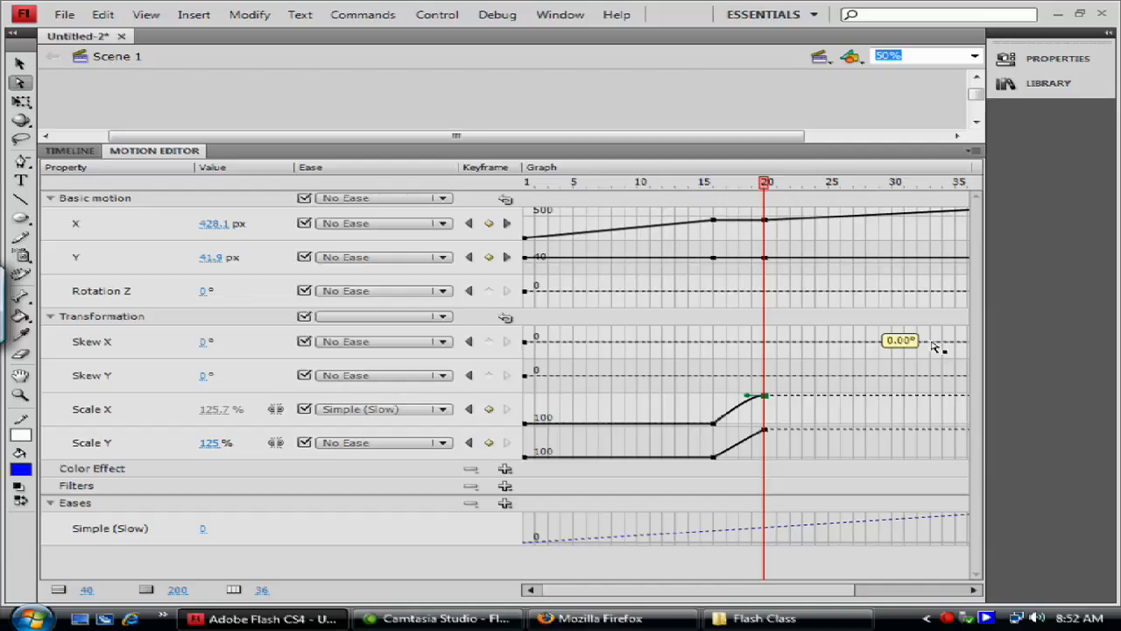
right_click(766, 397)
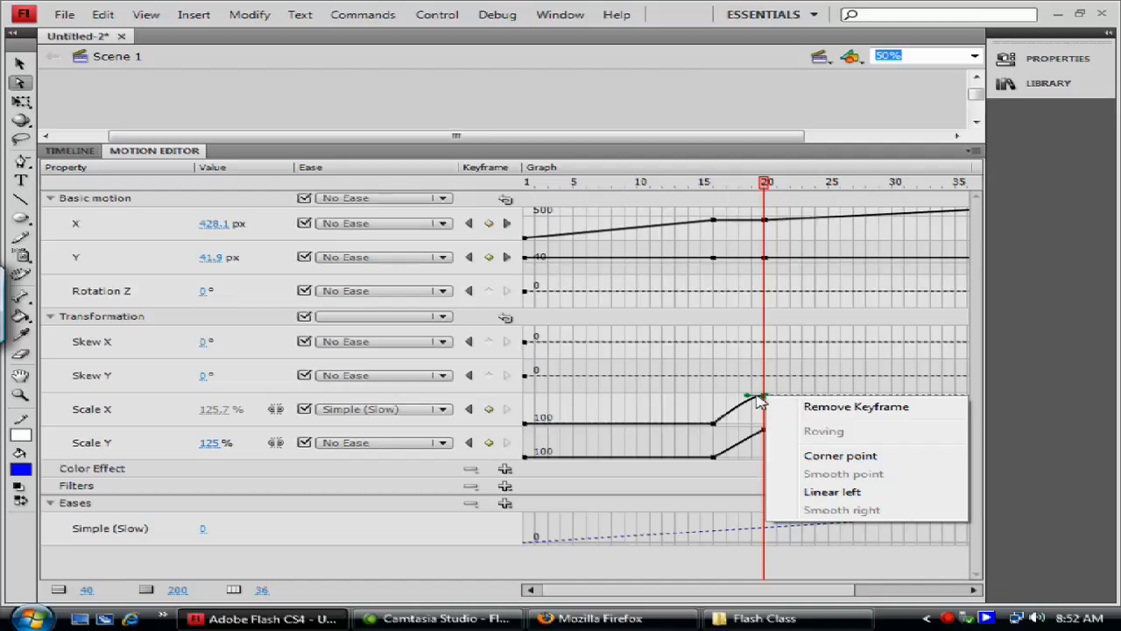
left_click(762, 429)
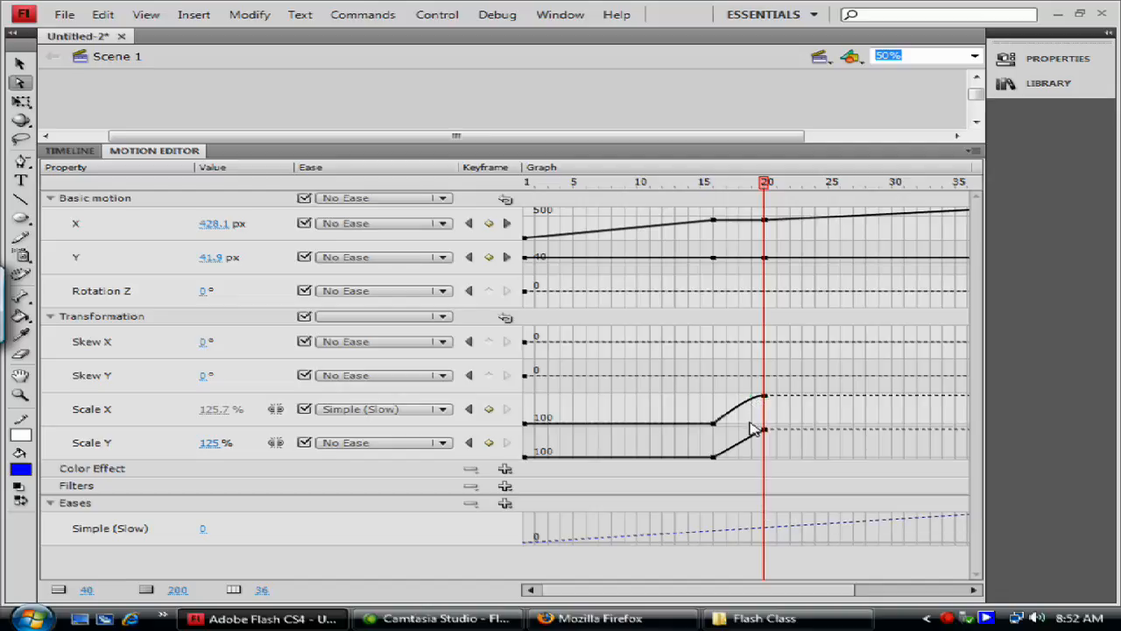
right_click(764, 430)
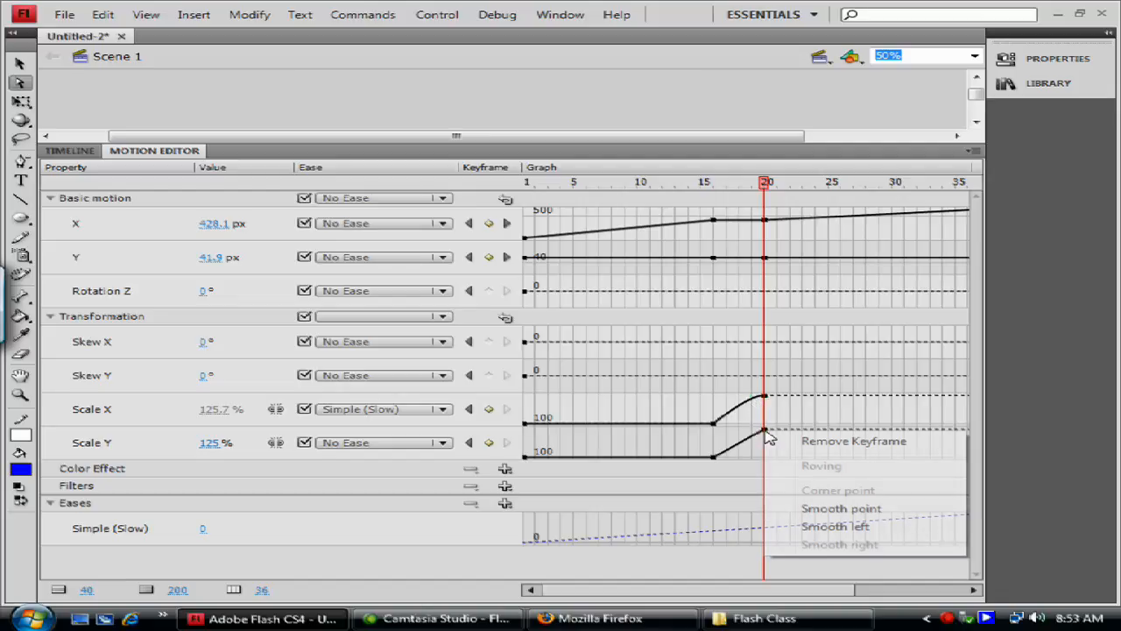
left_click(887, 517)
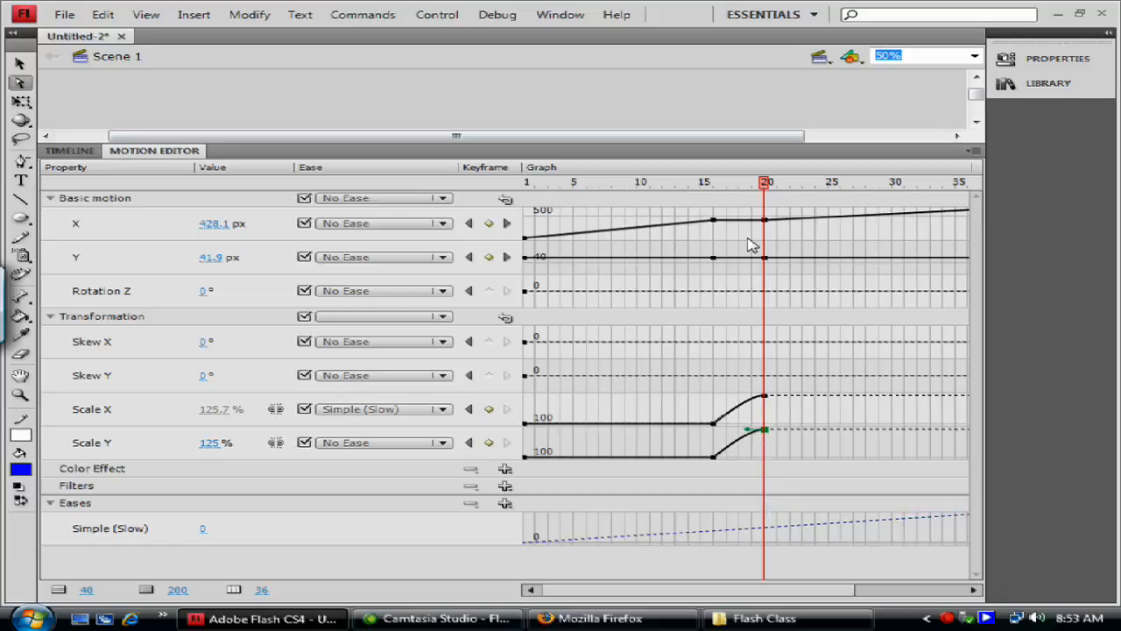
- Apply the Simple (Slow) ease to both the X and Y basic motion properties
right_click(714, 220)
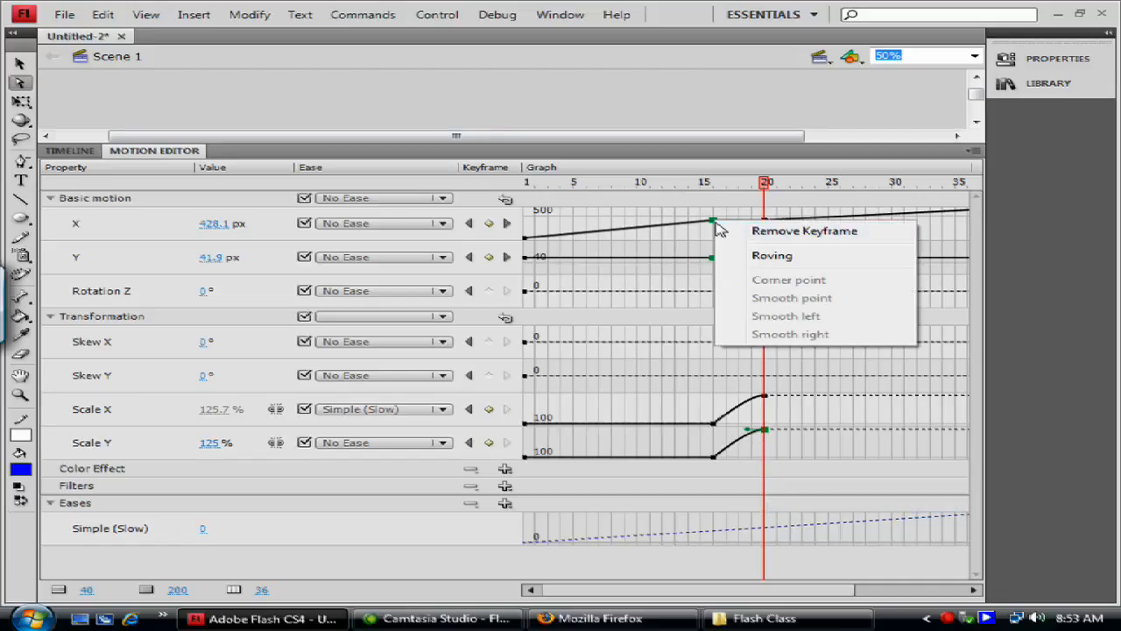
left_click(714, 226)
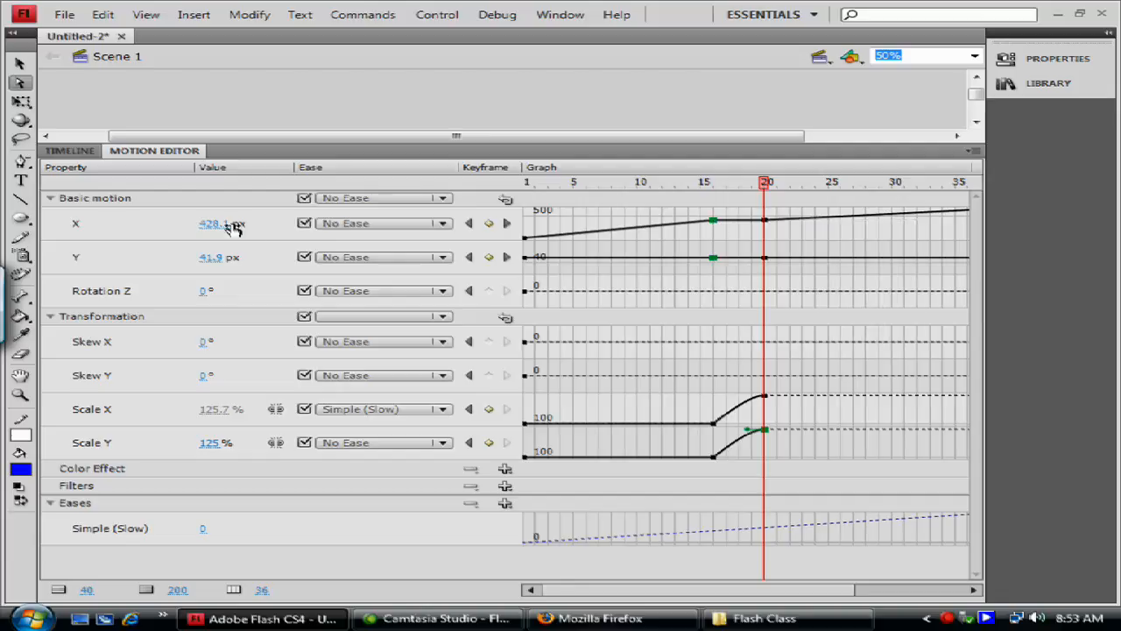
left_click(338, 227)
left_click(367, 264)
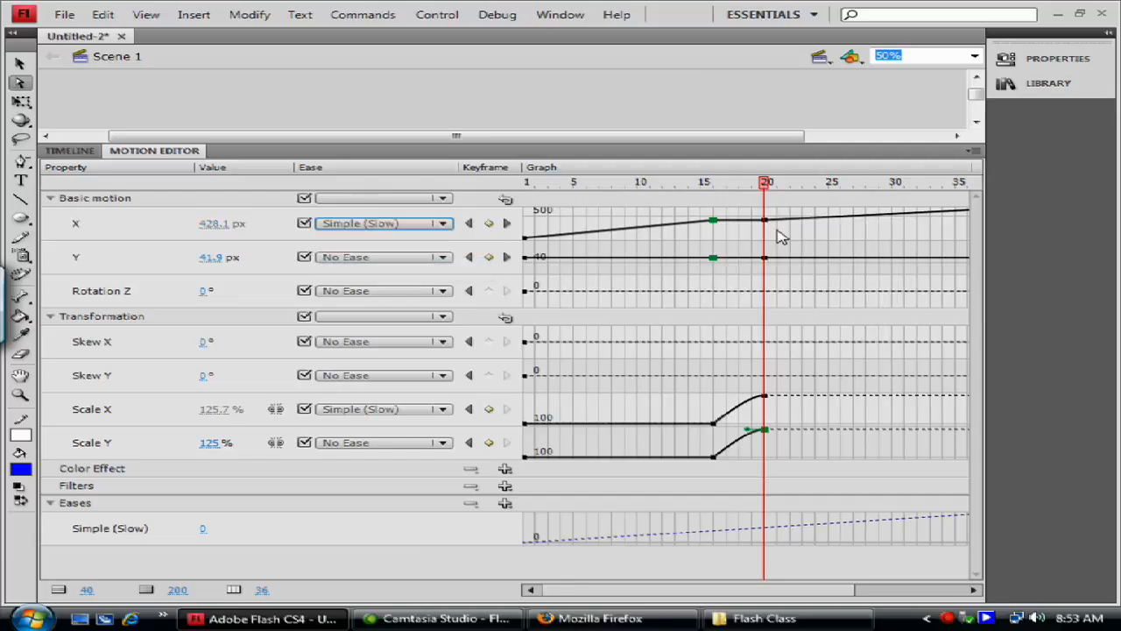
left_click(372, 257)
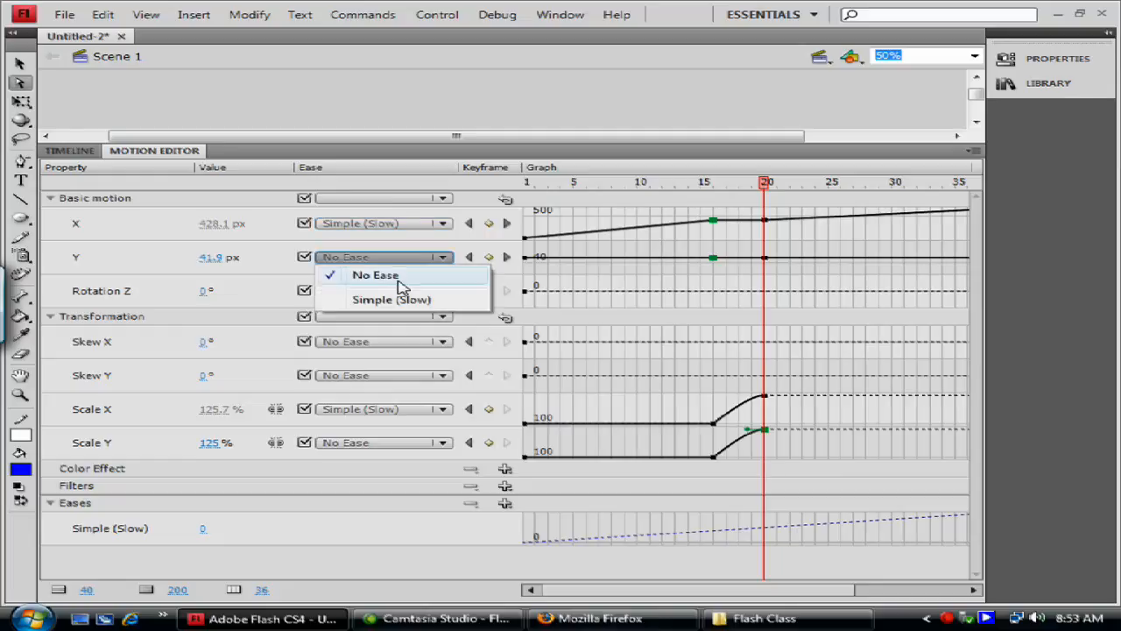
left_click(408, 300)
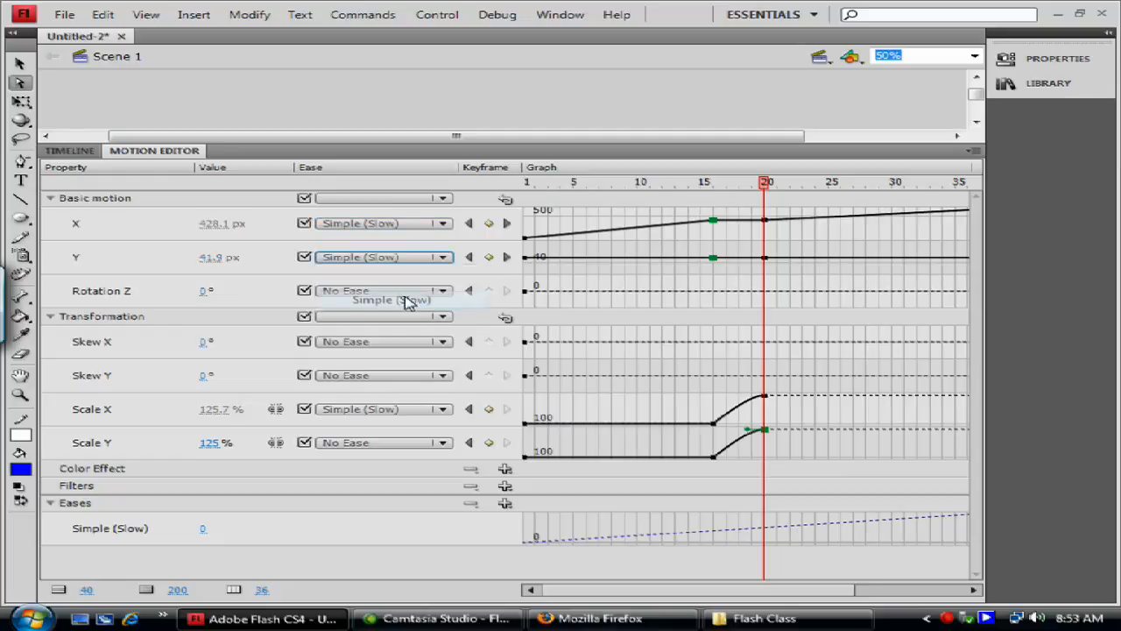
right_click(719, 225)
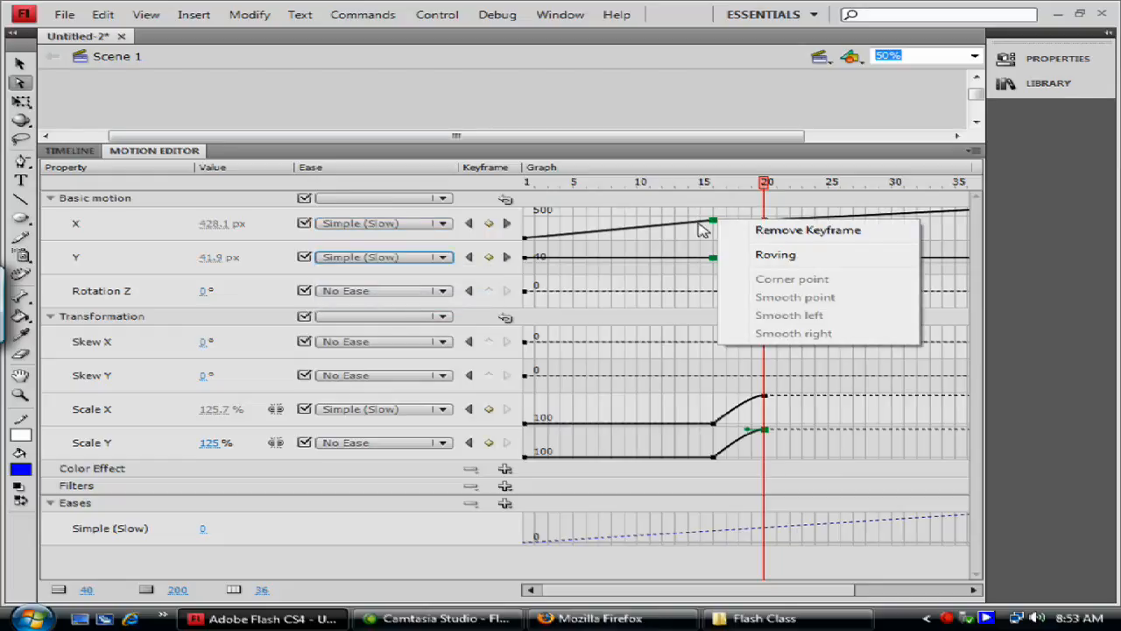
left_click(711, 242)
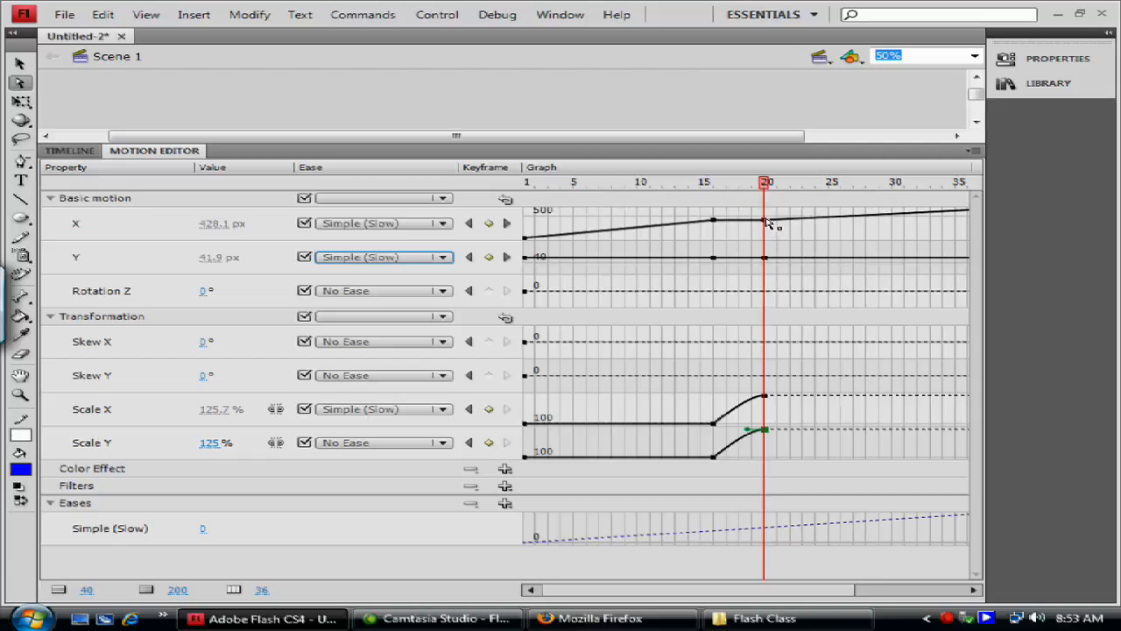
- Try making the X position keyframe at frame 20 roving, and undo the change
right_click(766, 221)
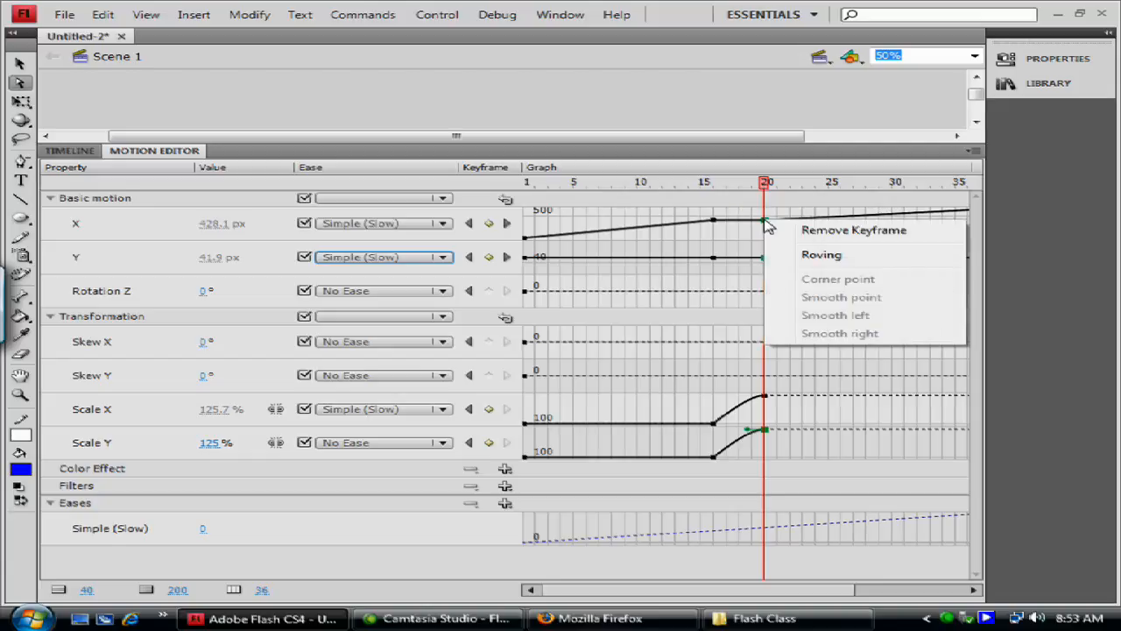
left_click(837, 255)
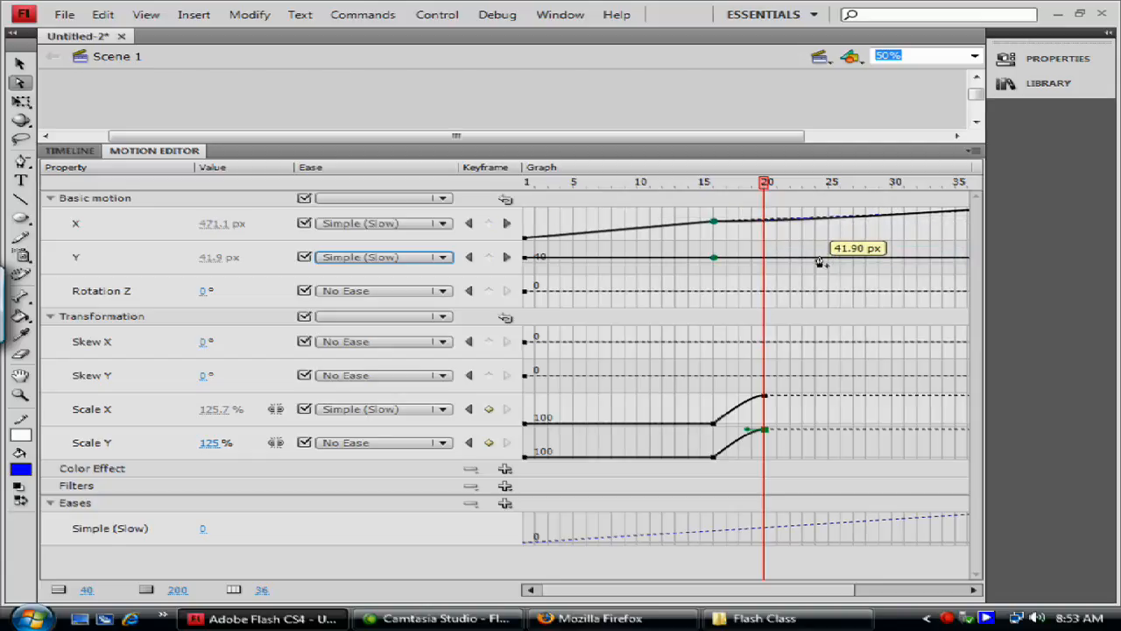
key("ctrl+z")
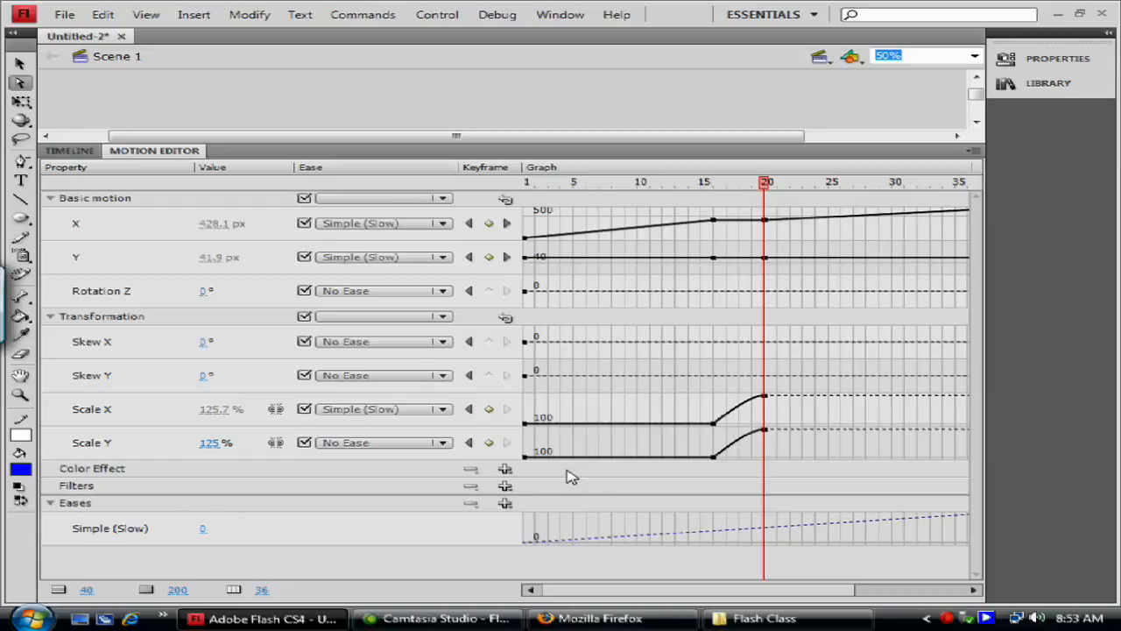
- Add a Tint color effect to the motion tween and move the playhead to frame 16
left_click(505, 470)
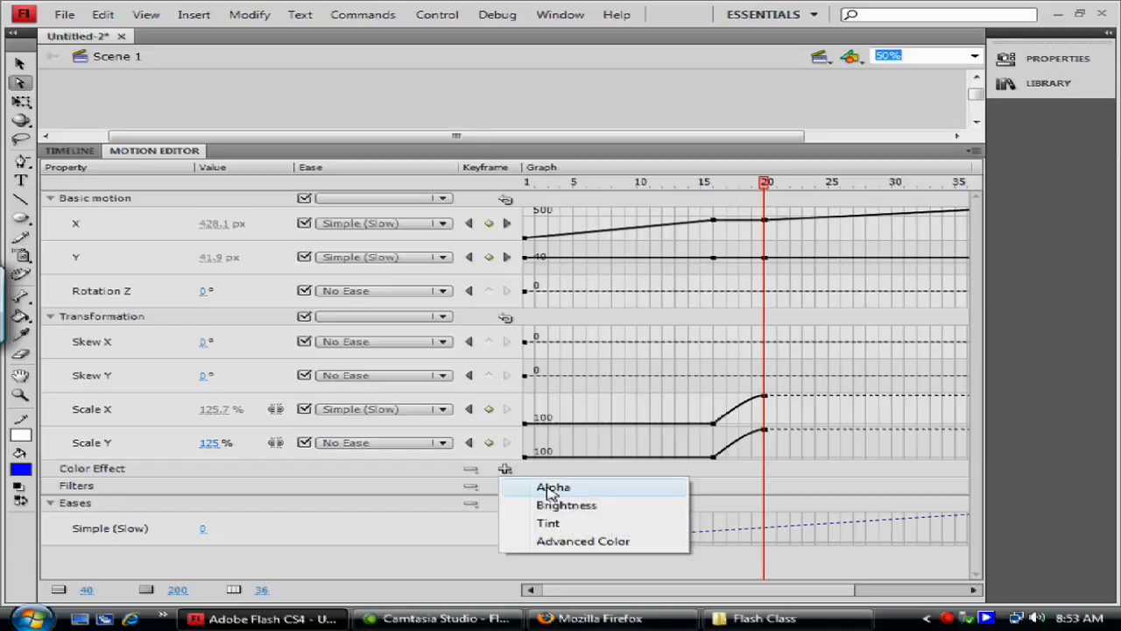
left_click(574, 524)
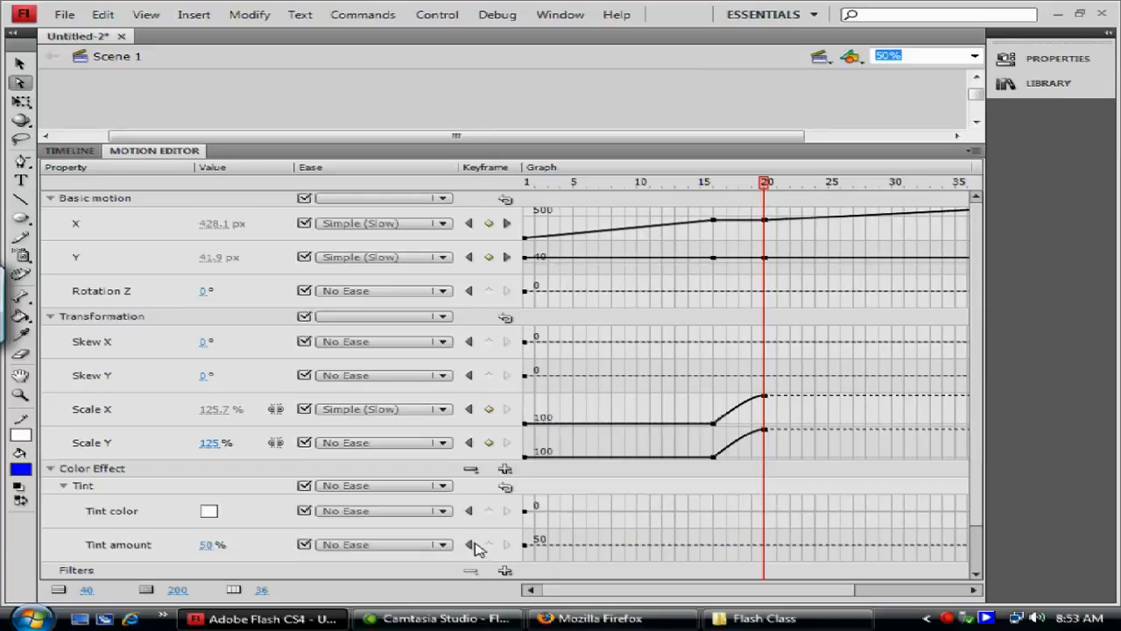
left_click(715, 182)
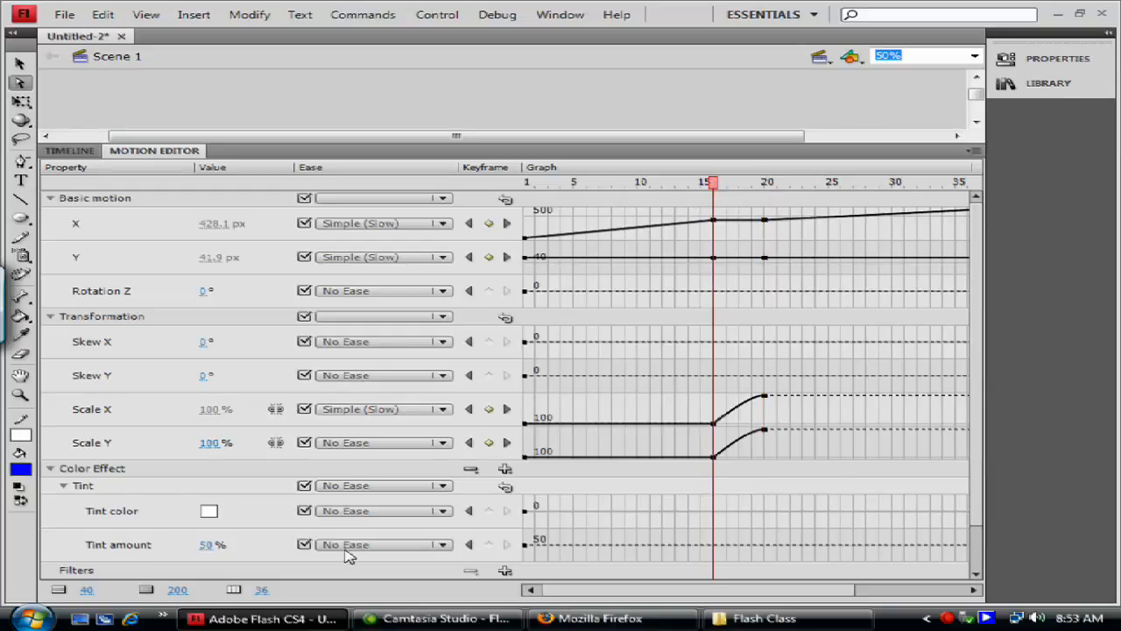